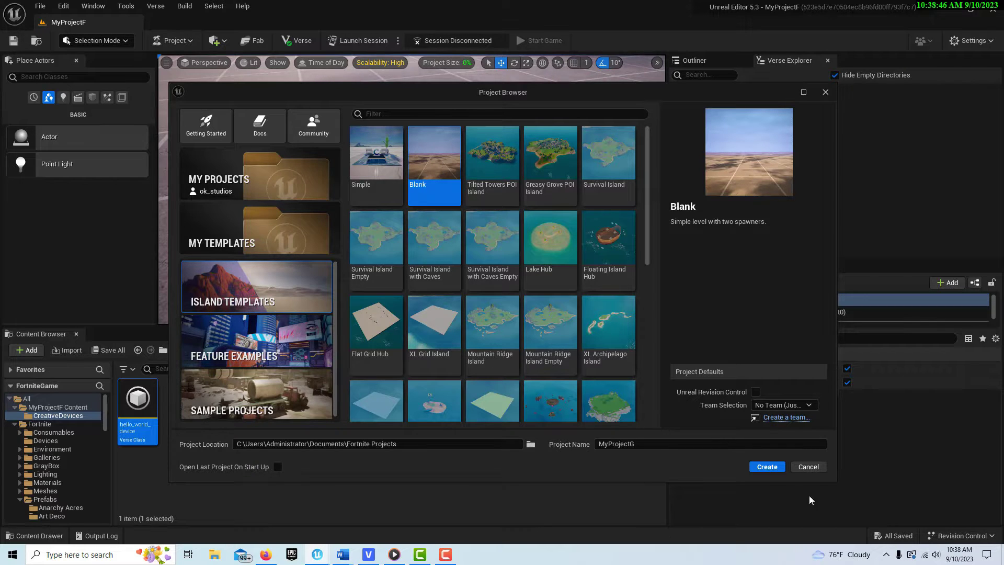
Step: Create the MyProjectG project from the Blank island template
{"action": "left_click", "coordinate": [767, 467]}
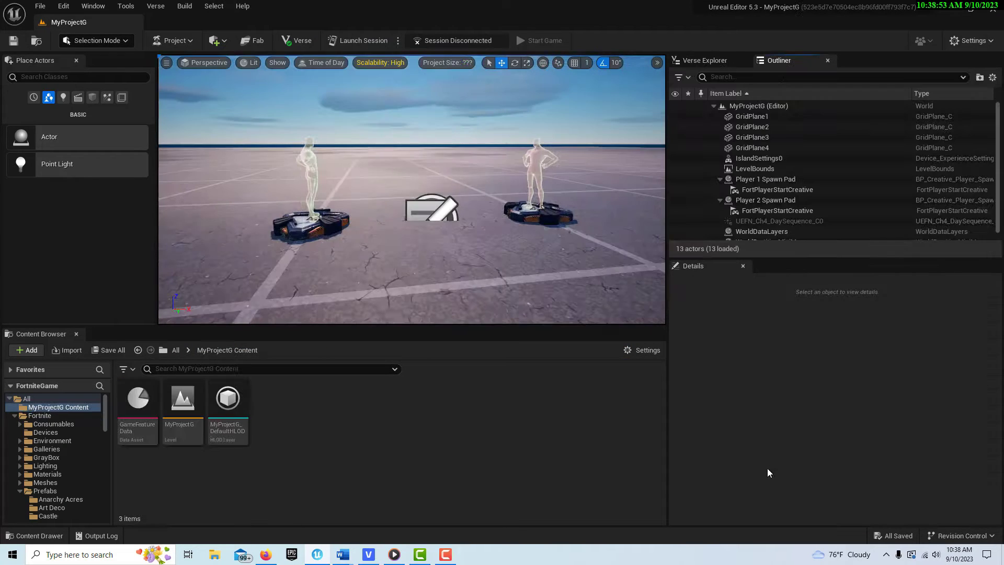
Step: Delete the Player 2 spawn pad from the level
{"action": "right_click_drag", "start_coordinate": [489, 257], "coordinate": [489, 251]}
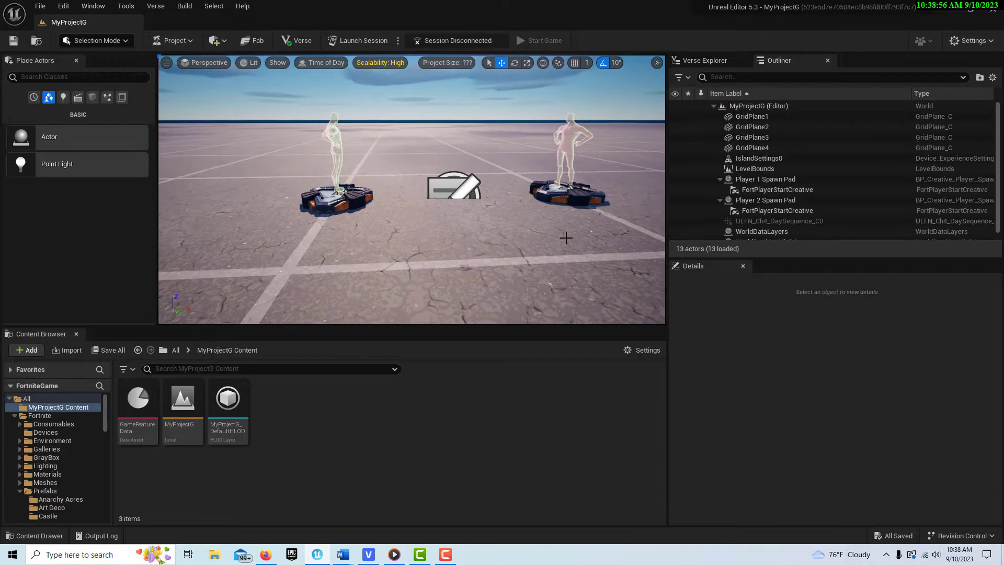
{"action": "left_click", "coordinate": [564, 191]}
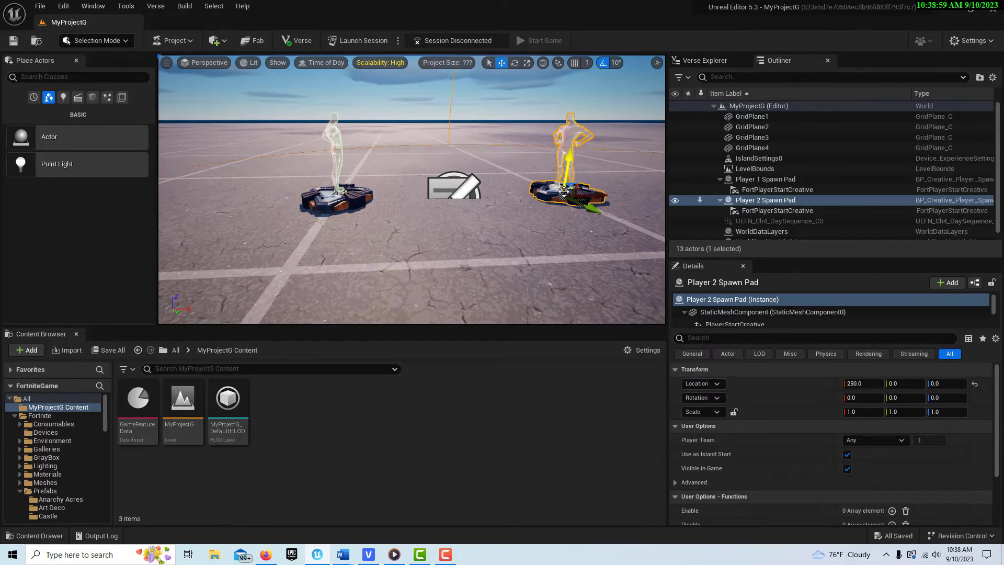
{"action": "key", "text": "Delete"}
Step: Search Fortnite content for 'prop man' and place a Prop Manipulator in the level
{"action": "left_click", "coordinate": [37, 416]}
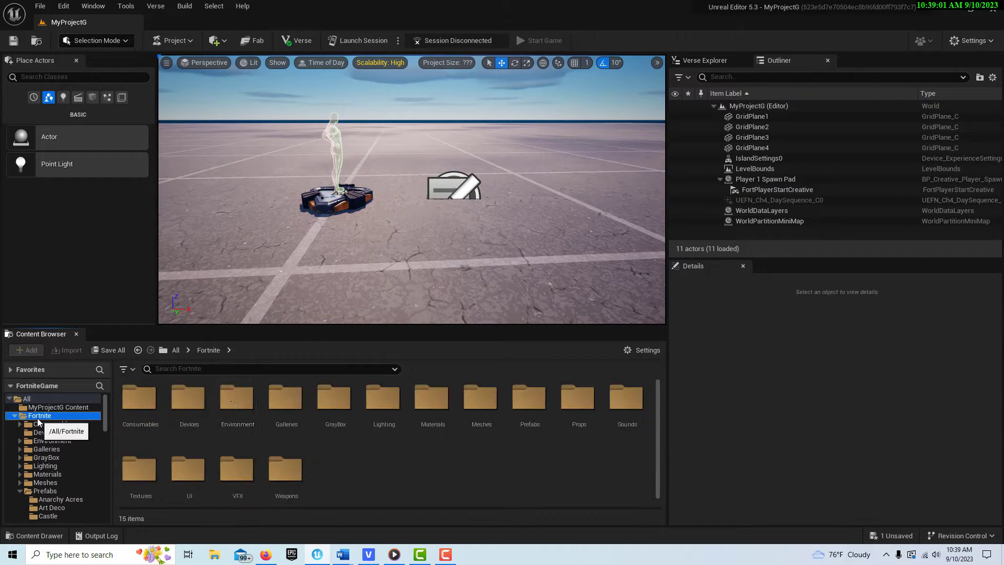
{"action": "left_click", "coordinate": [225, 369]}
{"action": "type", "text": "prop"}
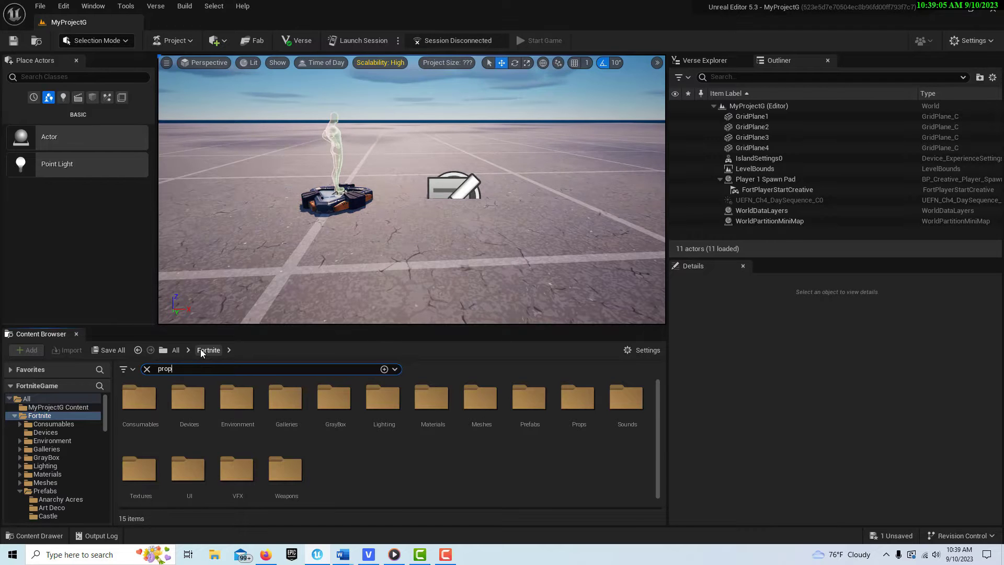
{"action": "type", "text": " man"}
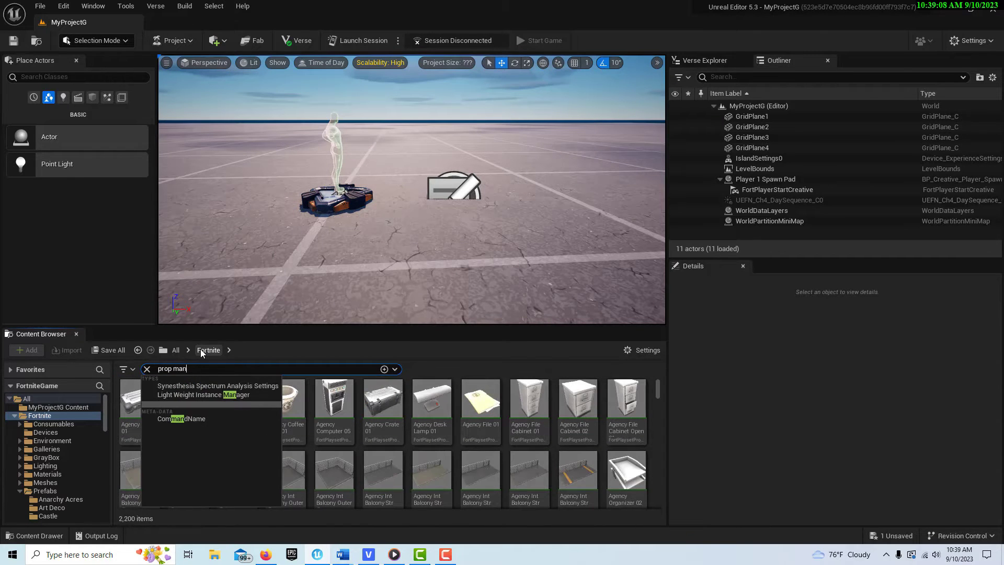
{"action": "left_click", "coordinate": [465, 231]}
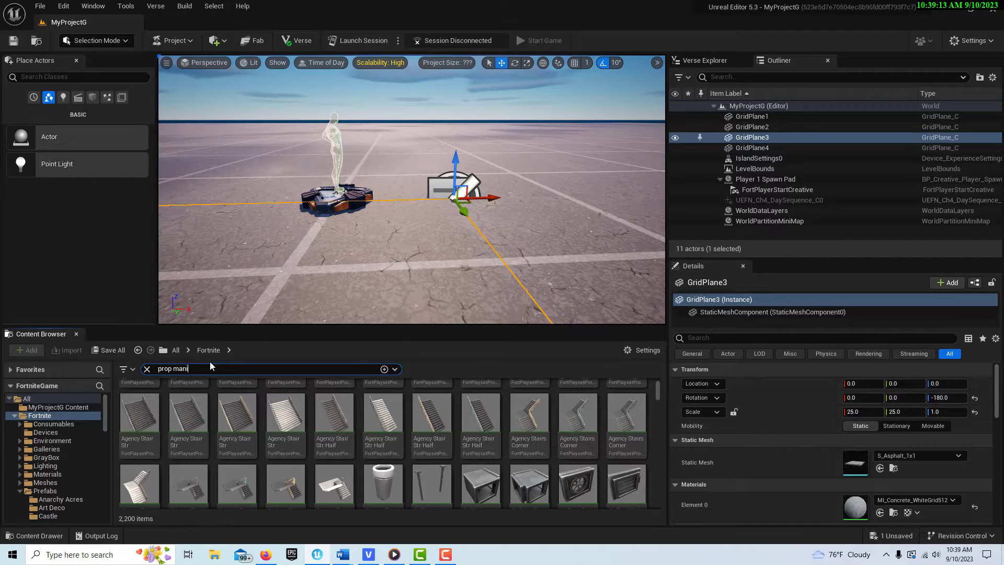
{"action": "left_click_drag", "start_coordinate": [131, 407], "coordinate": [575, 188]}
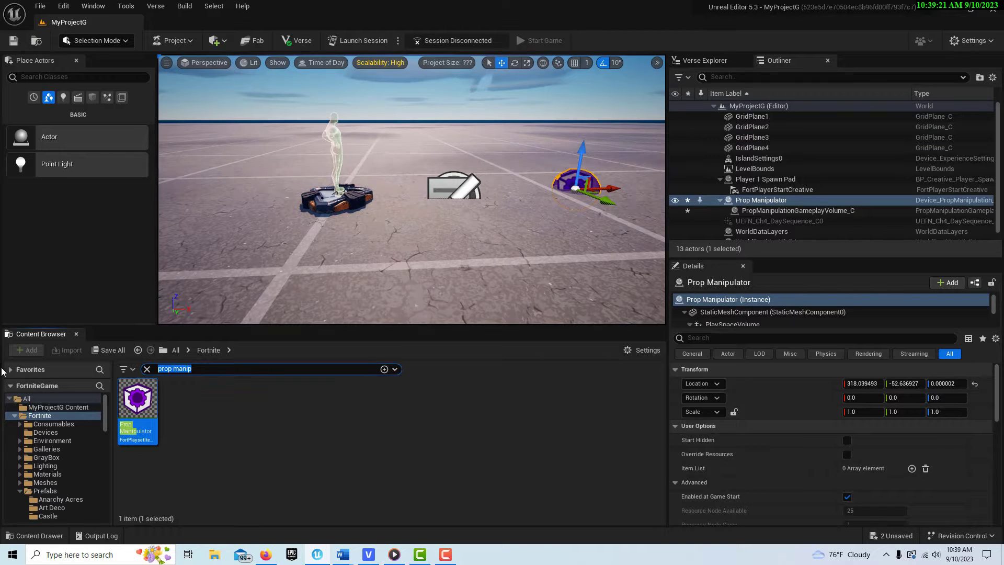
{"action": "type", "text": "trigger"}
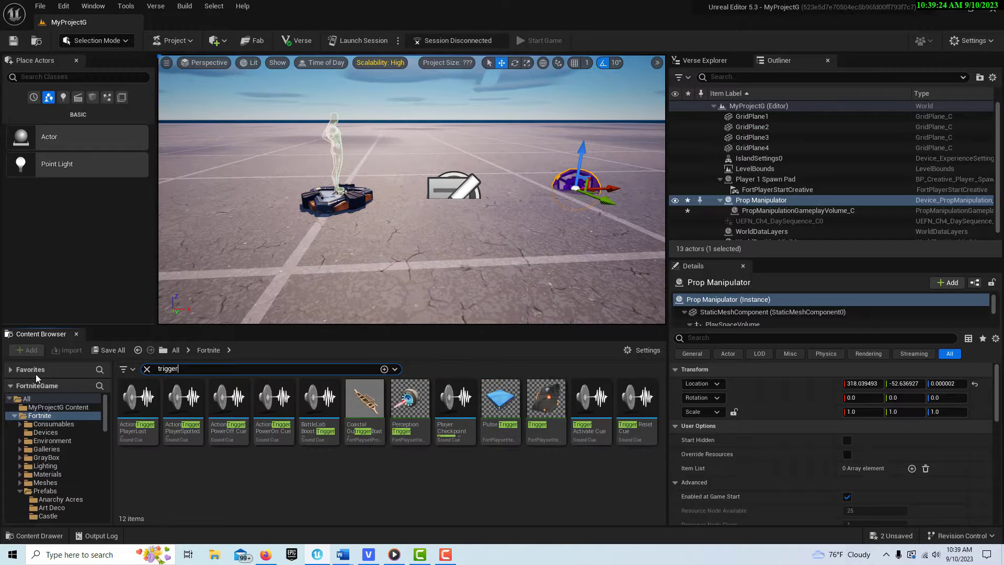
Step: Place a Trigger device and a Bathroom Toilet 02 beside the Prop Manipulator
{"action": "left_click_drag", "start_coordinate": [546, 403], "coordinate": [508, 240]}
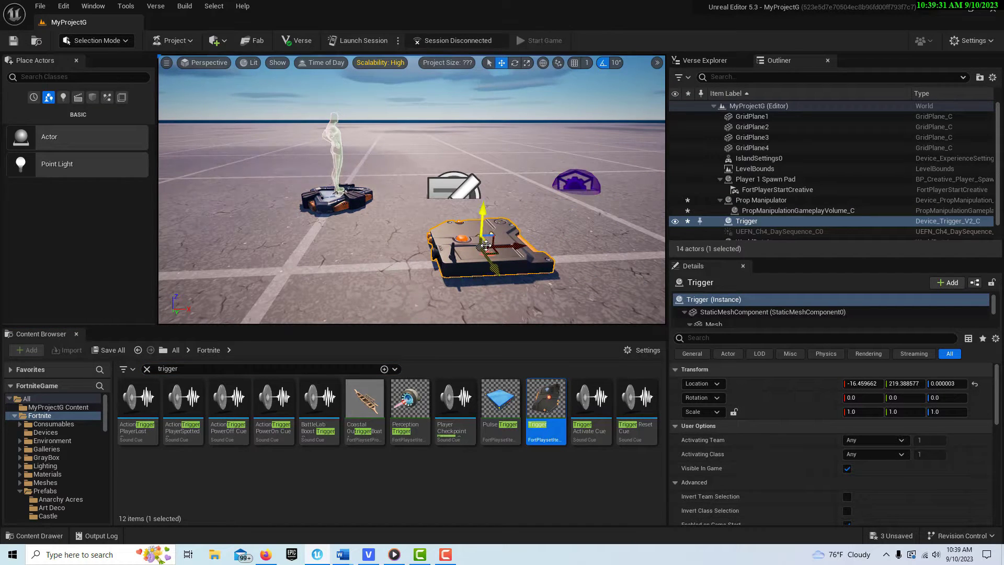
{"action": "left_click", "coordinate": [178, 367]}
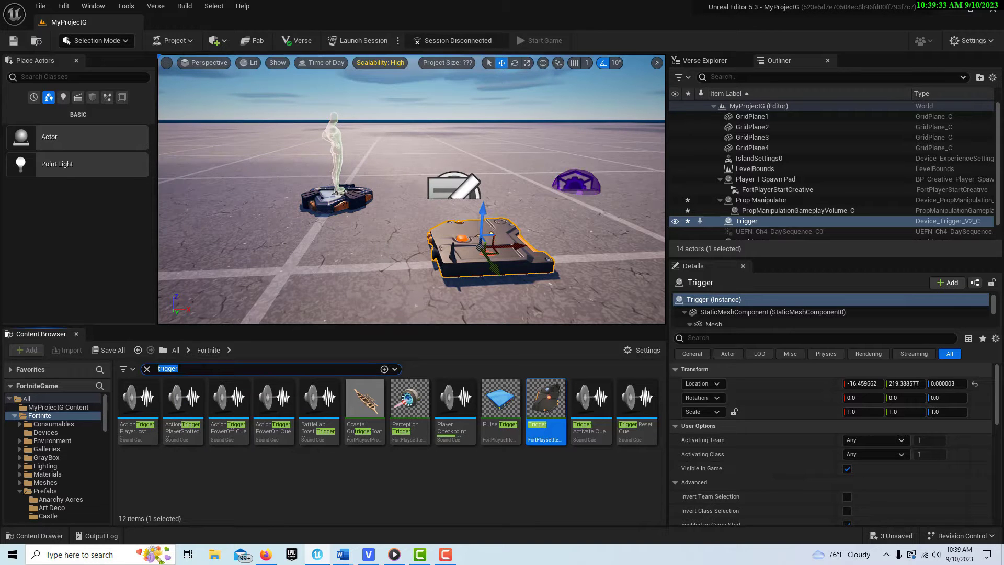
{"action": "key", "text": "BackSpace"}
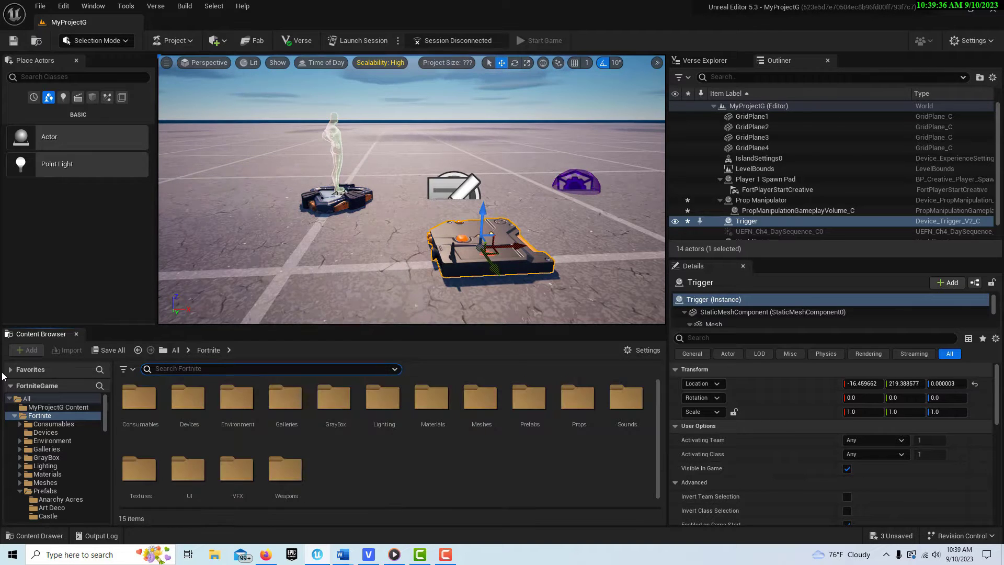
{"action": "type", "text": "toilet"}
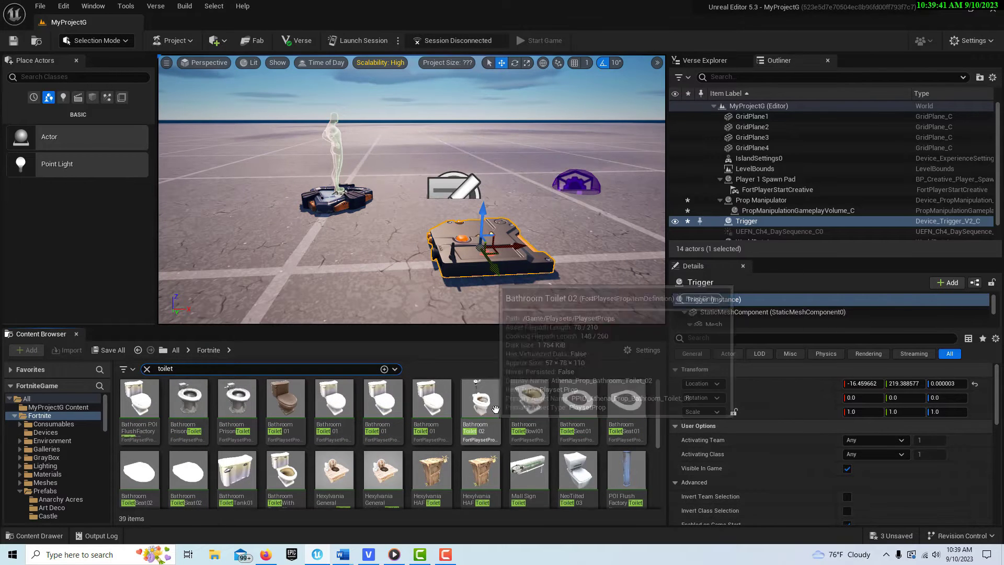
{"action": "left_click_drag", "start_coordinate": [480, 403], "coordinate": [624, 201]}
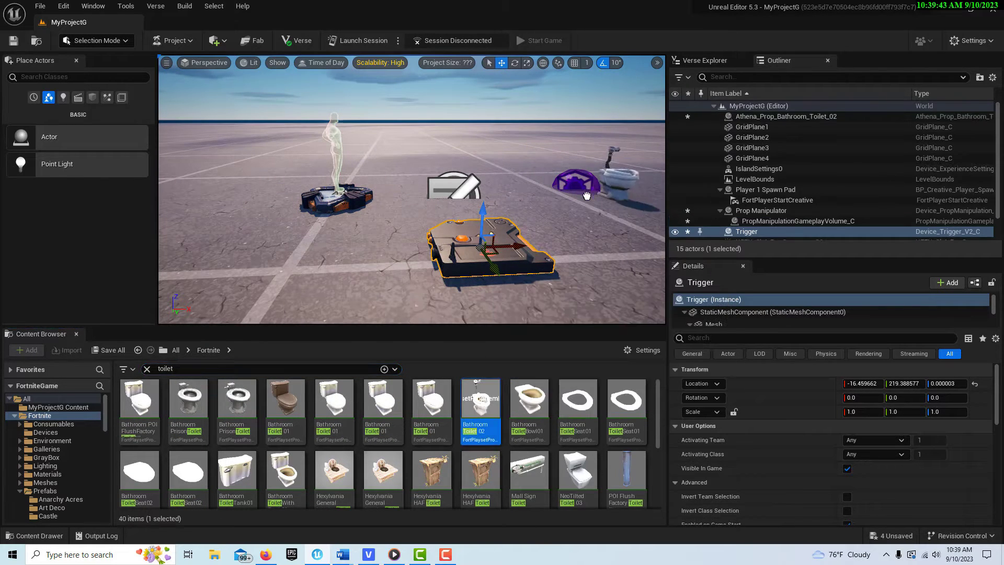
Step: Add a ToiletPaper01 prop near the toilet and raise it above the ground
{"action": "scroll", "coordinate": [497, 487], "scroll_direction": "down", "scroll_amount": 5}
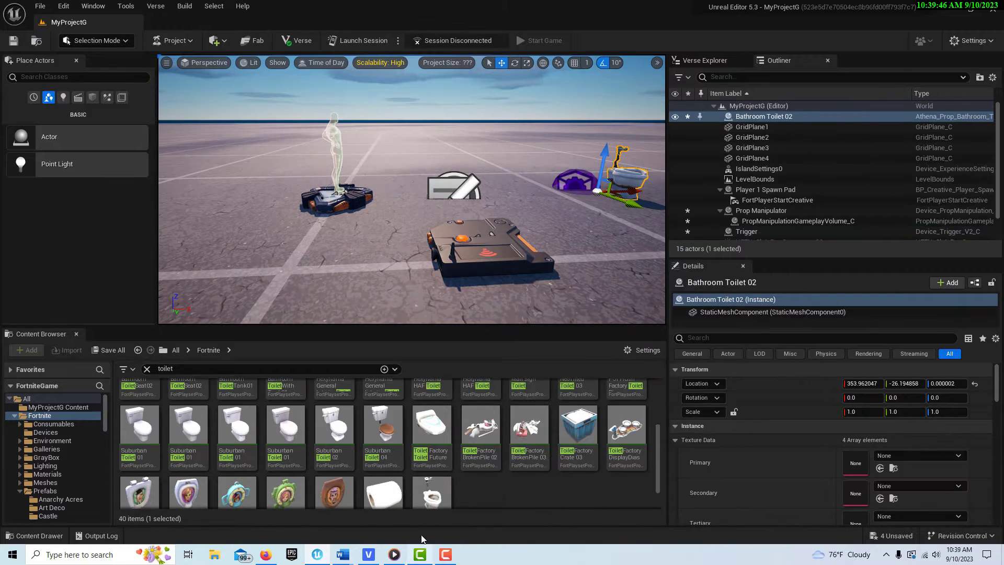
{"action": "scroll", "coordinate": [523, 471], "scroll_direction": "up", "scroll_amount": 2}
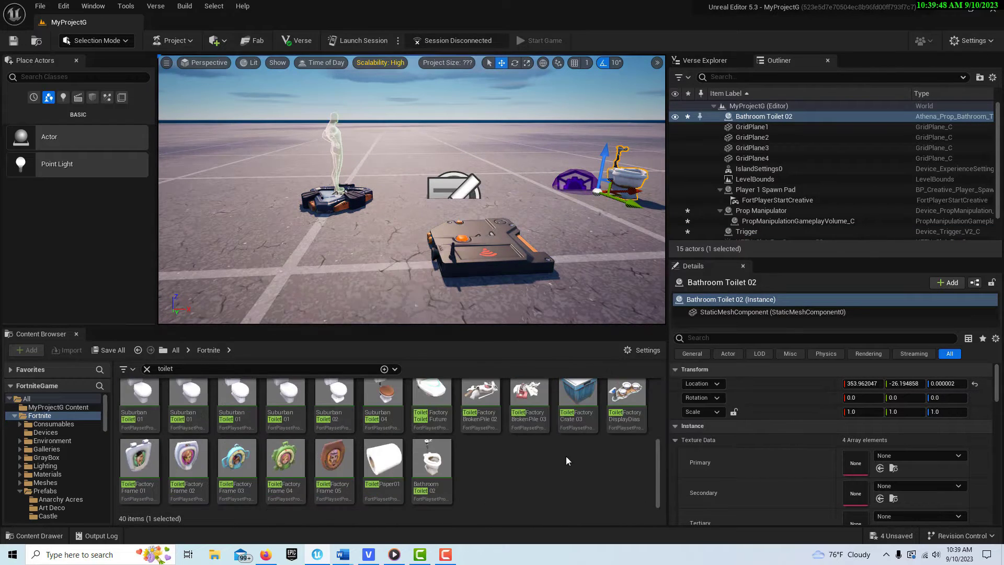
{"action": "scroll", "coordinate": [558, 459], "scroll_direction": "up", "scroll_amount": 2}
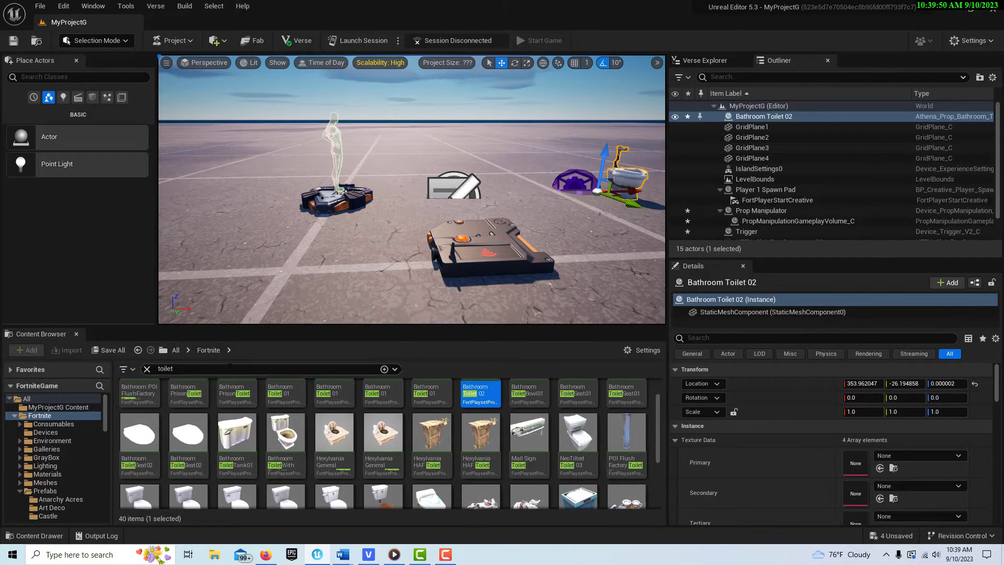
{"action": "left_click", "coordinate": [229, 369]}
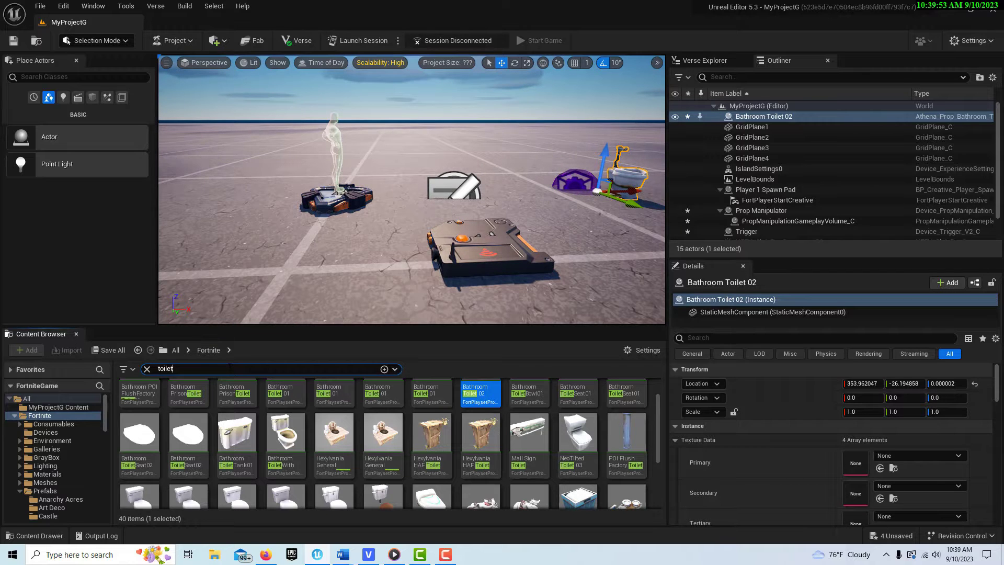
{"action": "key", "text": "BackSpace"}
{"action": "key", "text": "BackSpace"}
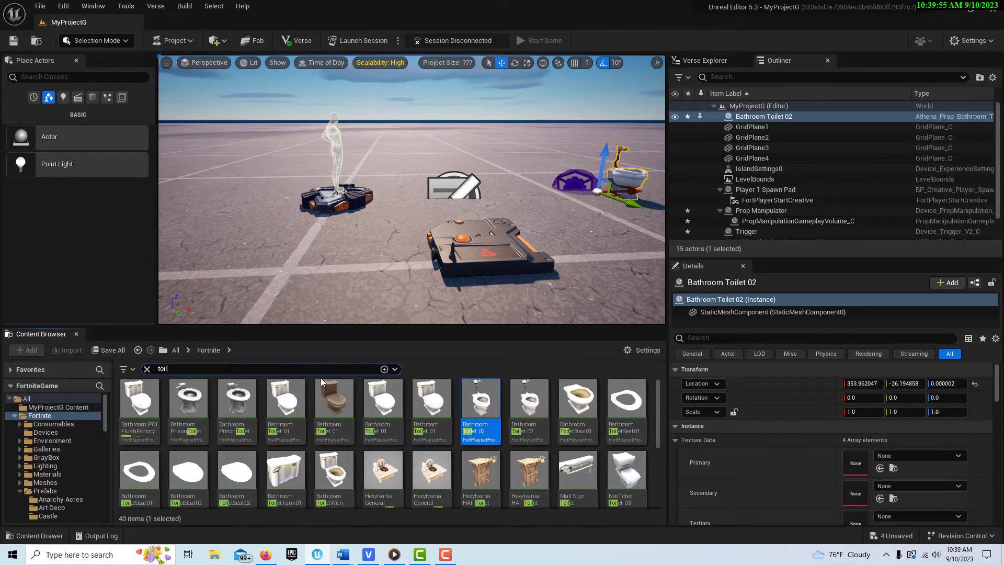
{"action": "scroll", "coordinate": [435, 470], "scroll_direction": "down", "scroll_amount": 4}
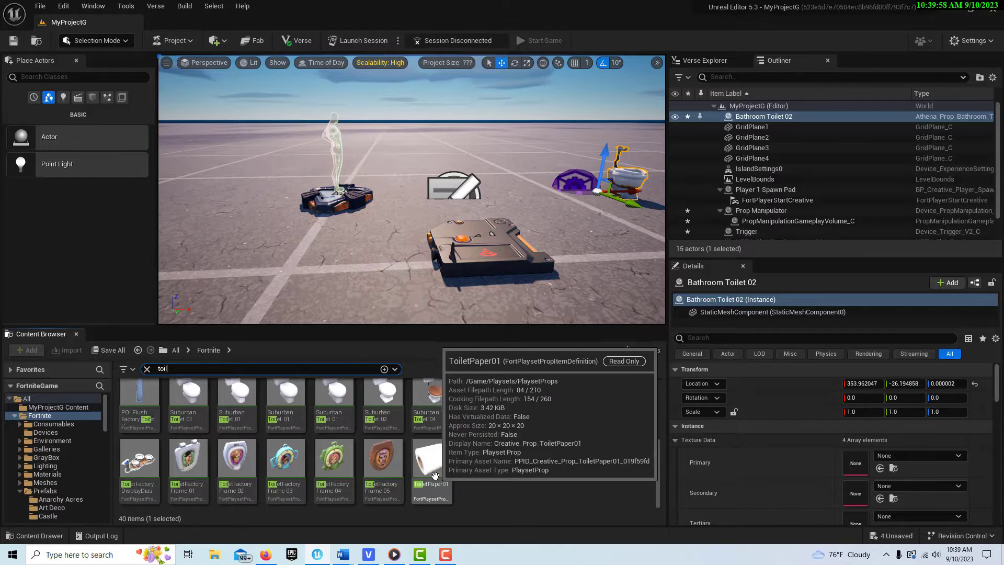
{"action": "left_click_drag", "start_coordinate": [435, 474], "coordinate": [518, 240]}
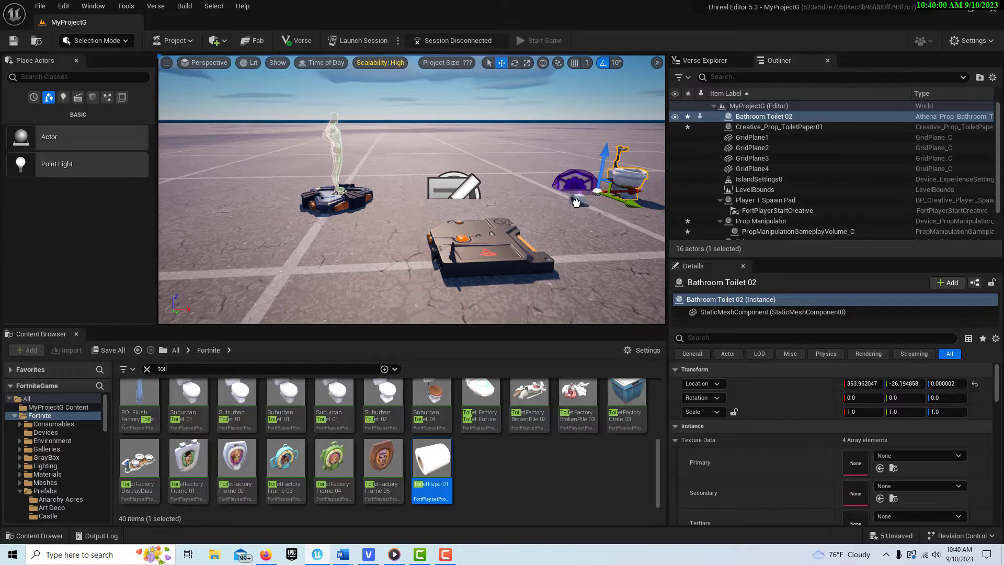
{"action": "left_click_drag", "start_coordinate": [575, 203], "coordinate": [591, 136]}
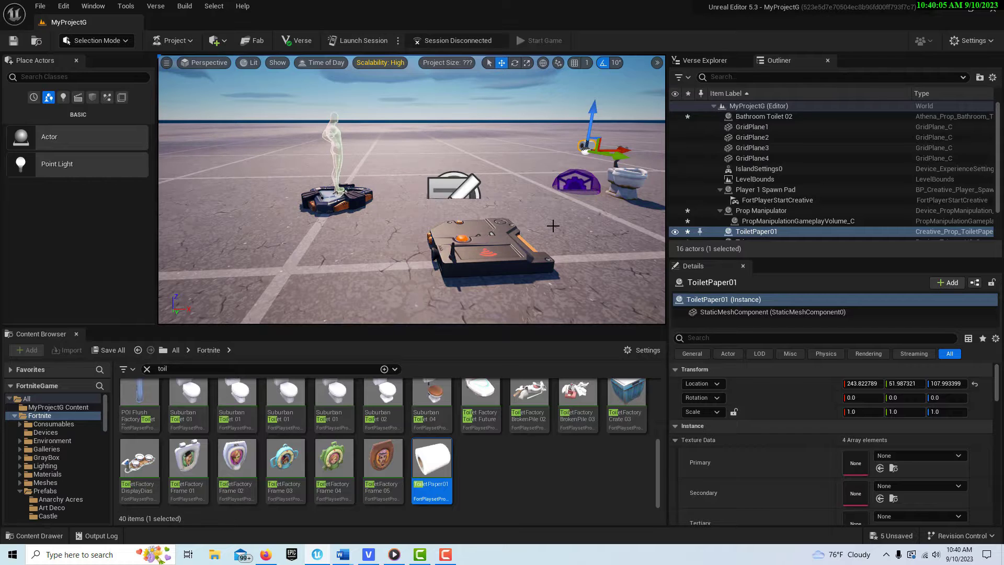
Step: Move the Trigger pad back toward the devices, then select the Prop Manipulator
{"action": "left_click", "coordinate": [501, 252]}
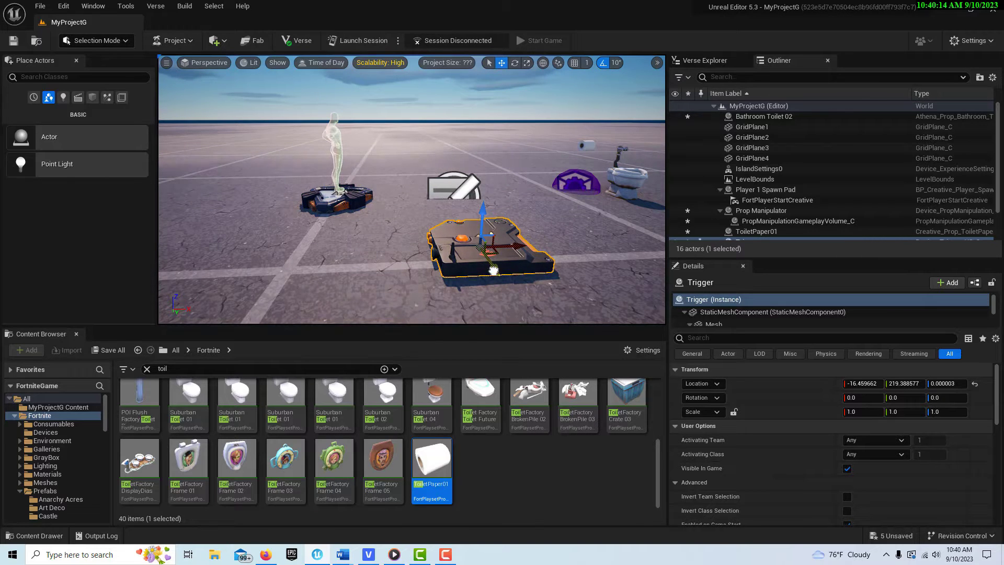
{"action": "left_click_drag", "start_coordinate": [493, 270], "coordinate": [477, 246]}
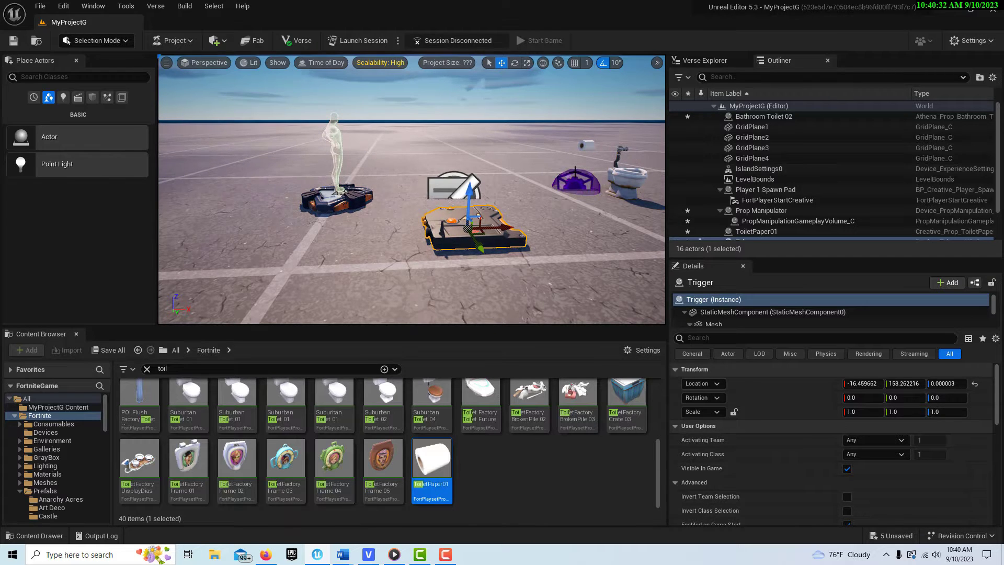
{"action": "left_click", "coordinate": [575, 183]}
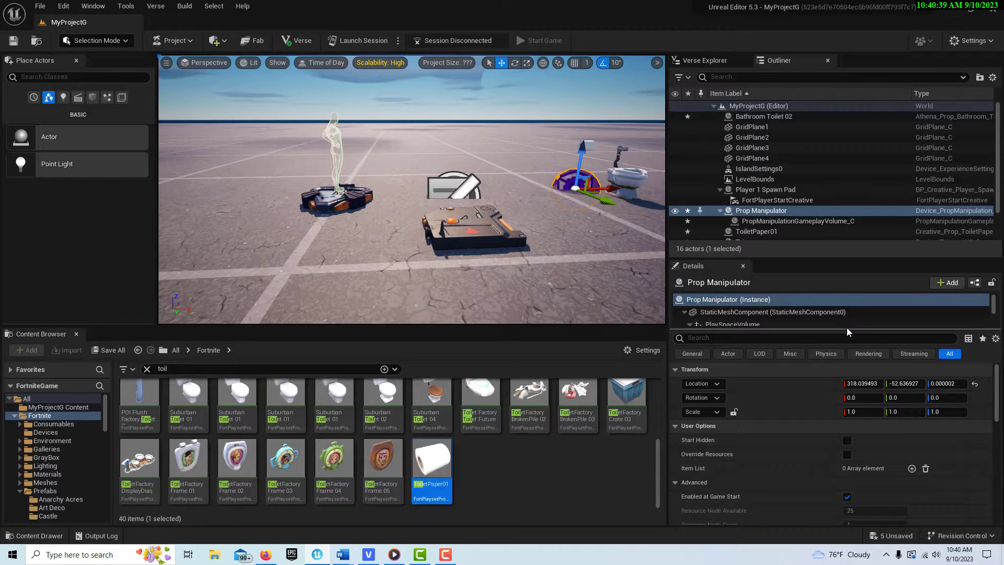
Step: Enlarge the Details panel and review Prop Manipulator options down to Show Props and Hide Props
{"action": "left_click_drag", "start_coordinate": [846, 329], "coordinate": [832, 218]}
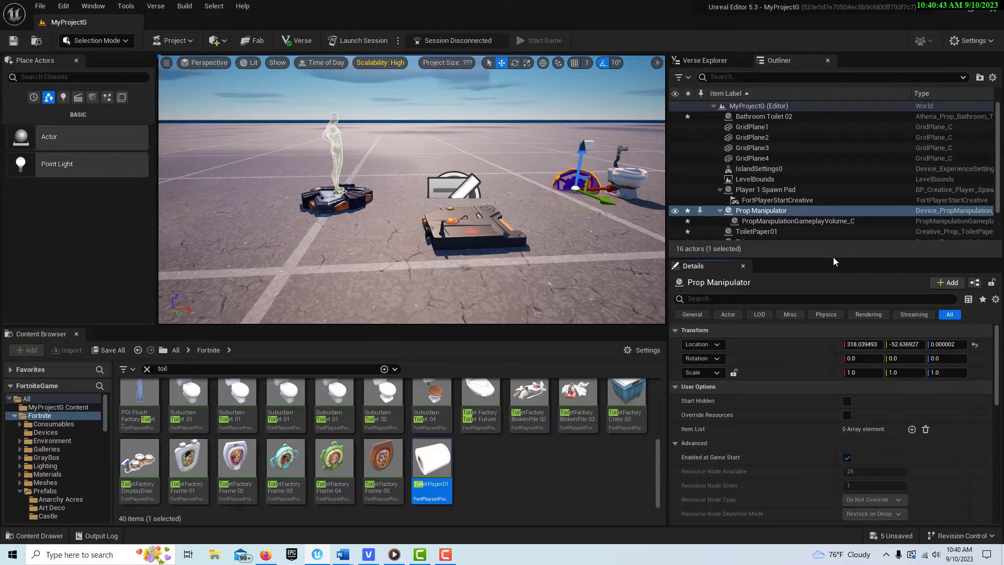
{"action": "left_click_drag", "start_coordinate": [826, 260], "coordinate": [822, 160]}
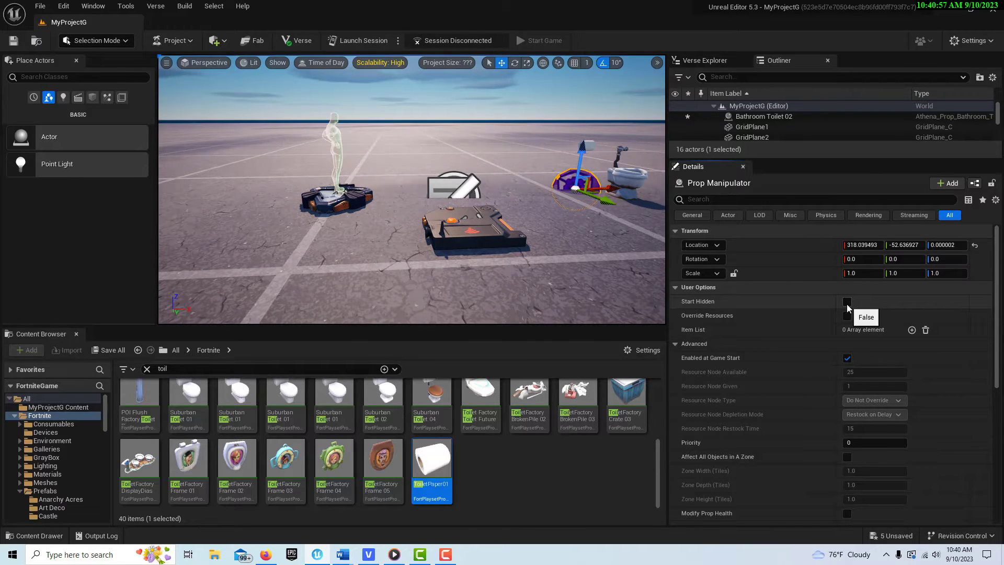
{"action": "scroll", "coordinate": [768, 386], "scroll_direction": "down", "scroll_amount": 8}
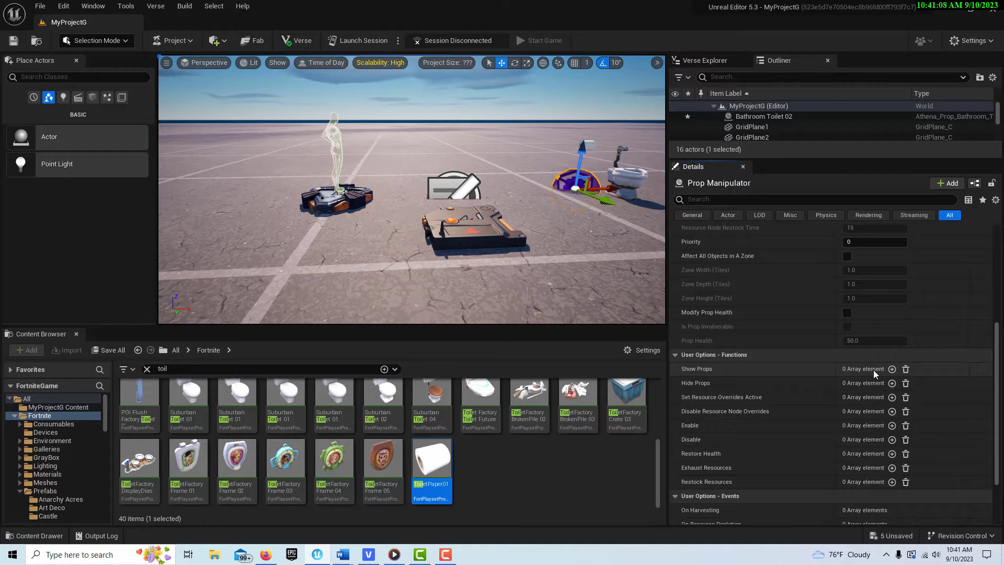
{"action": "scroll", "coordinate": [872, 369], "scroll_direction": "up", "scroll_amount": 6}
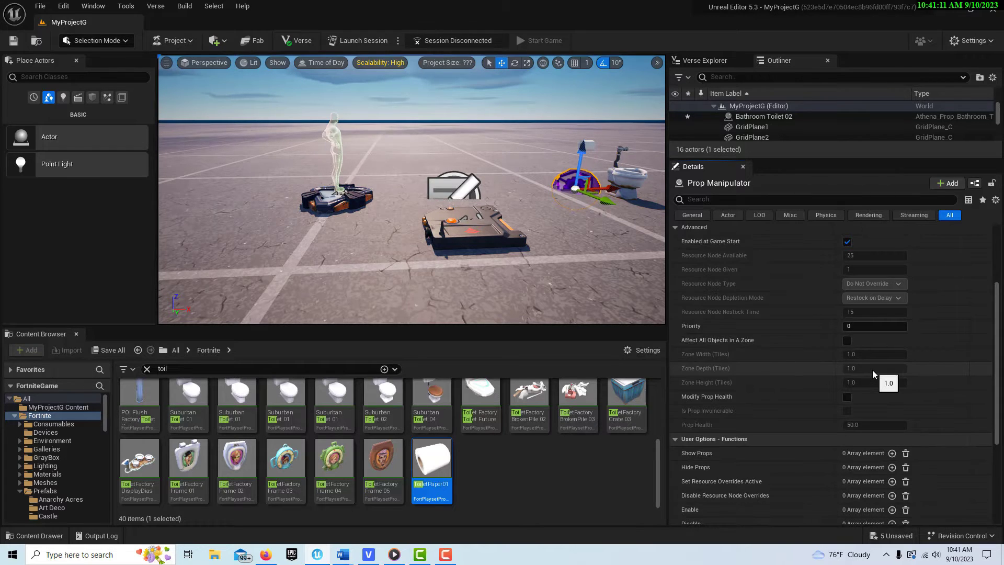
{"action": "scroll", "coordinate": [871, 369], "scroll_direction": "up", "scroll_amount": 2}
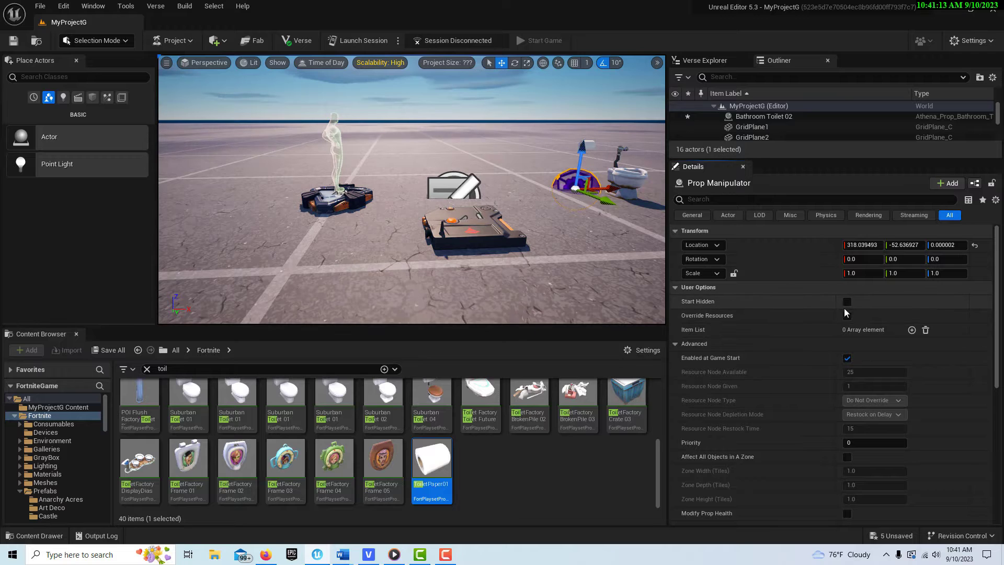
{"action": "scroll", "coordinate": [846, 312], "scroll_direction": "down", "scroll_amount": 6}
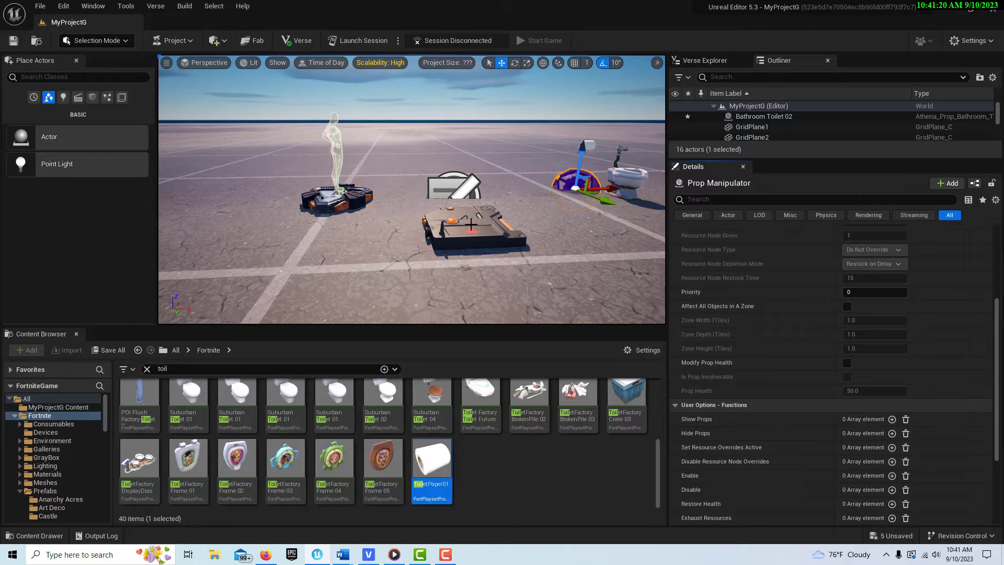
Step: Bind the Prop Manipulator's Hide Props to the Trigger's On Triggered event
{"action": "left_click", "coordinate": [892, 433]}
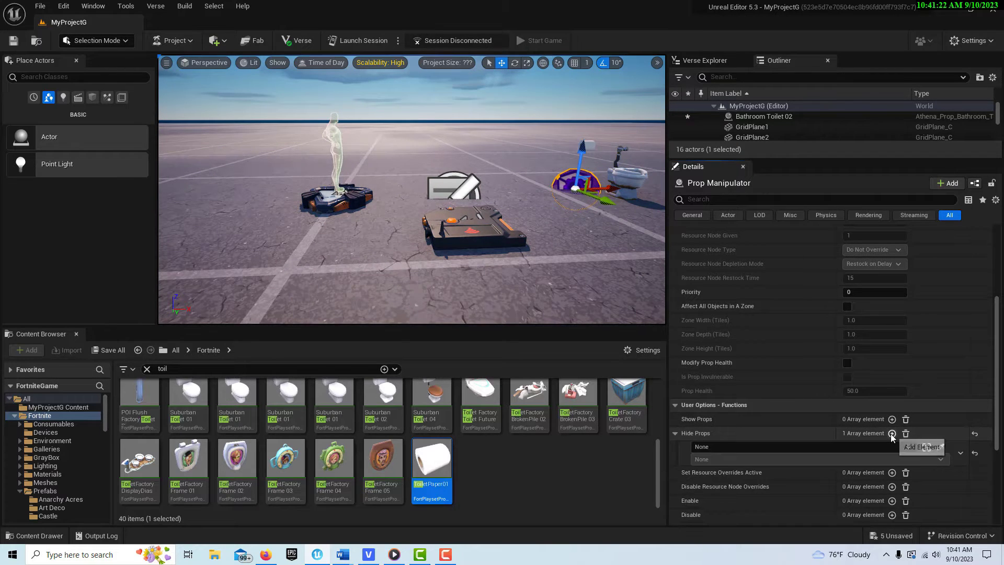
{"action": "left_click", "coordinate": [832, 448]}
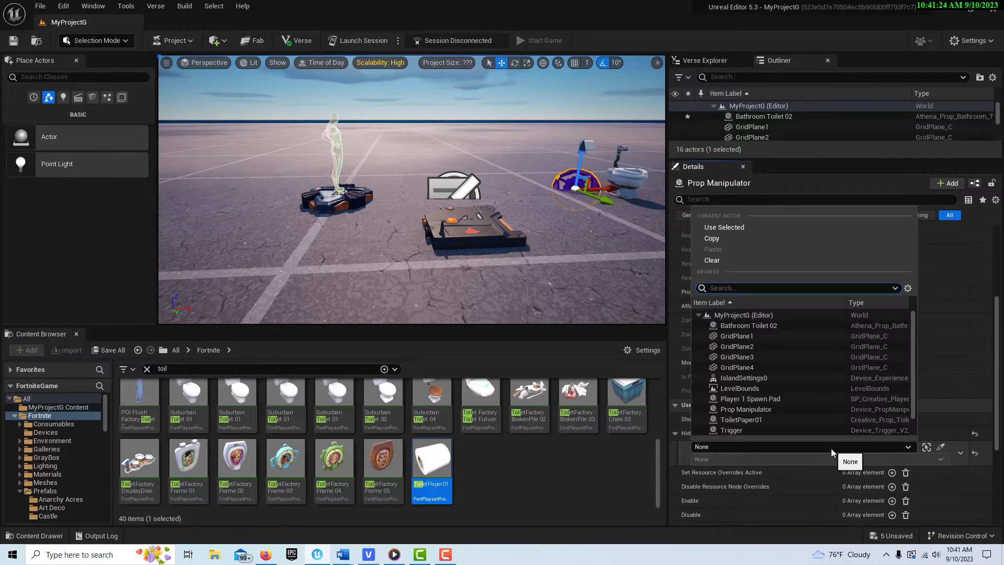
{"action": "left_click", "coordinate": [757, 432]}
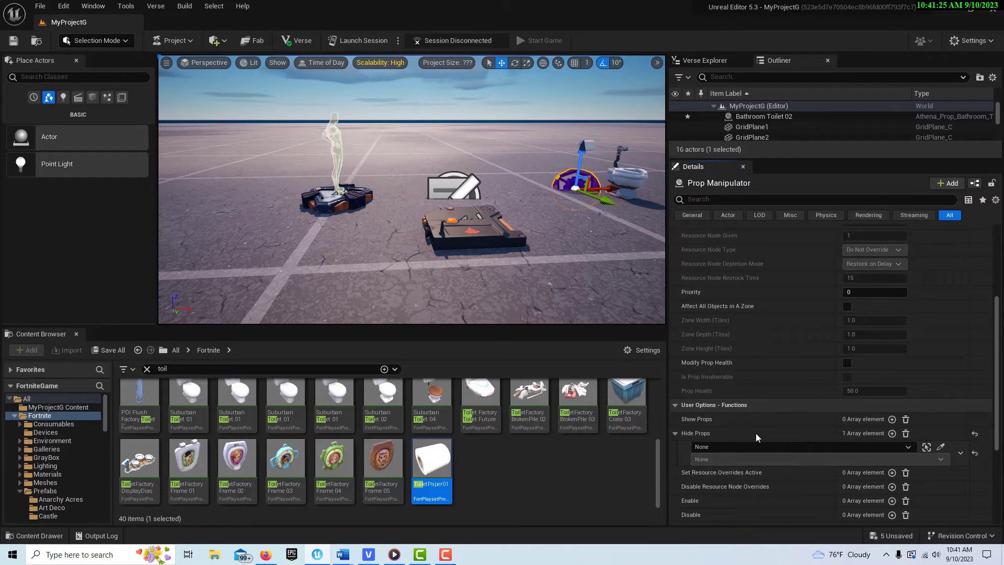
{"action": "left_click", "coordinate": [940, 459]}
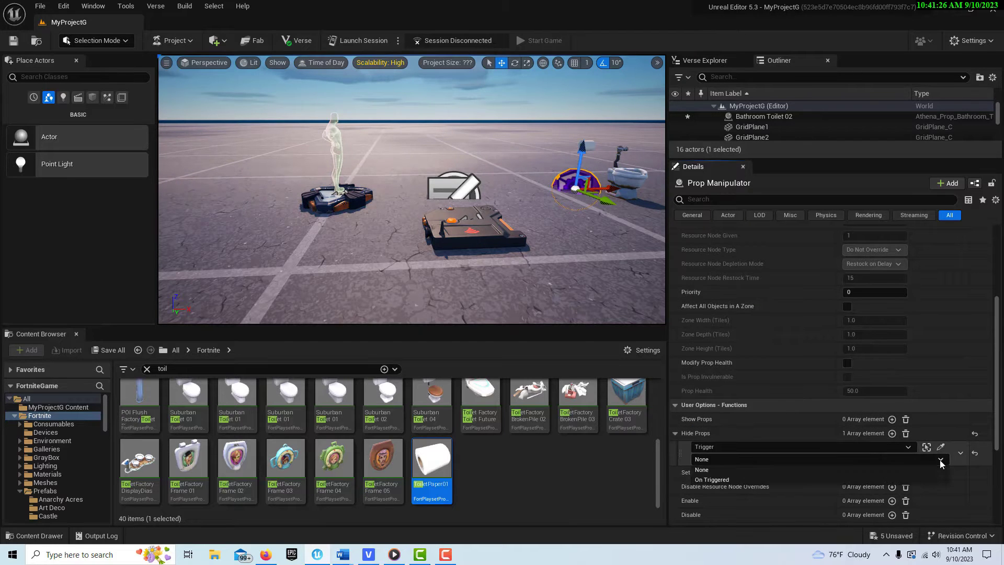
{"action": "left_click", "coordinate": [764, 480]}
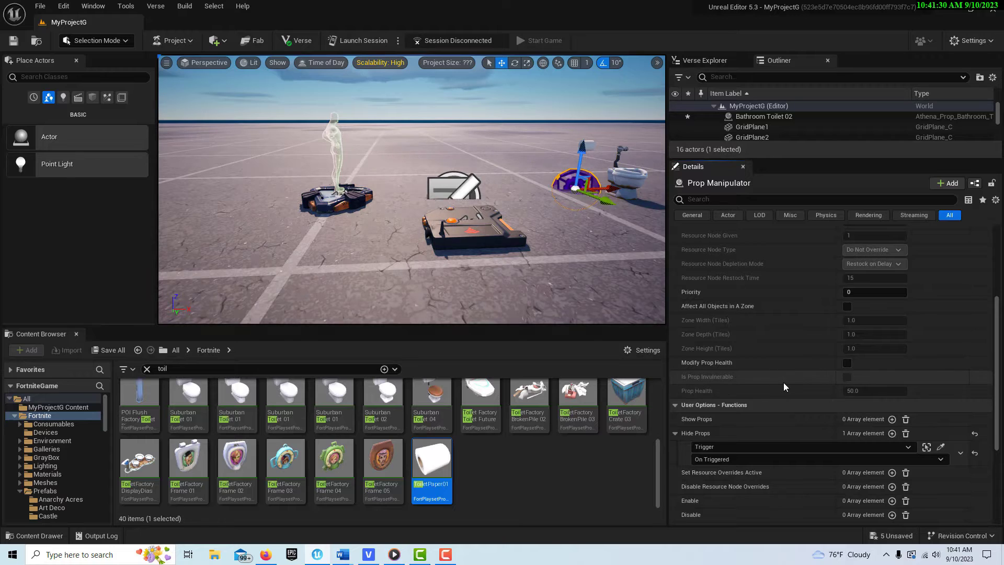
{"action": "scroll", "coordinate": [783, 386], "scroll_direction": "up", "scroll_amount": 2}
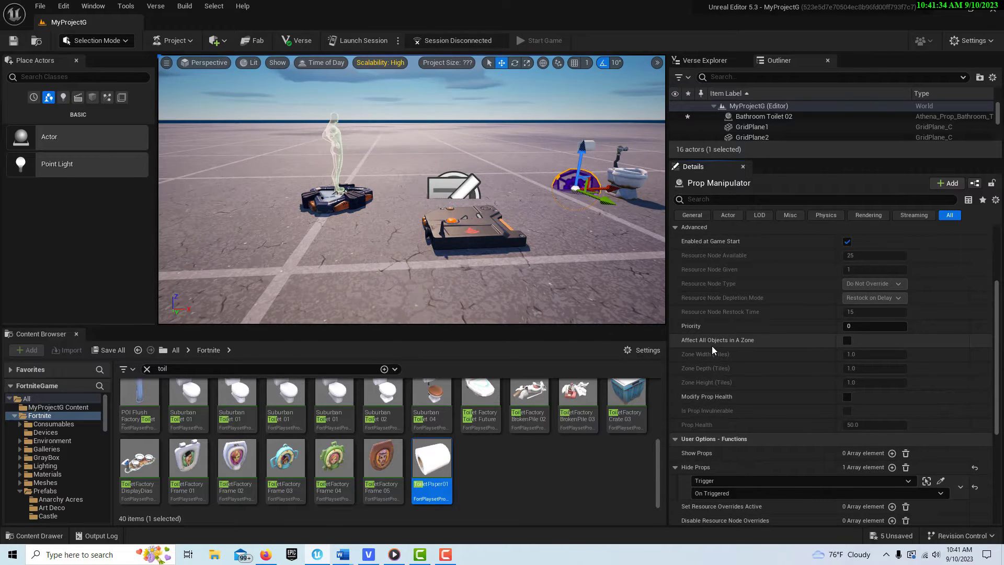
Step: Enable Affect All Objects in A Zone and drag the Trigger pad outside the zone box
{"action": "left_click", "coordinate": [847, 341]}
{"action": "key", "text": "f"}
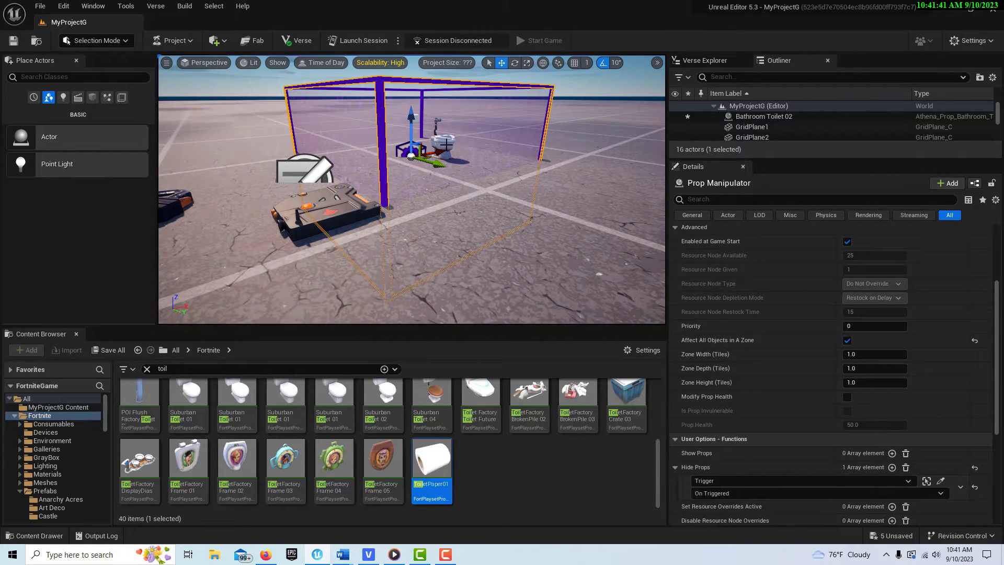
{"action": "left_click", "coordinate": [317, 209]}
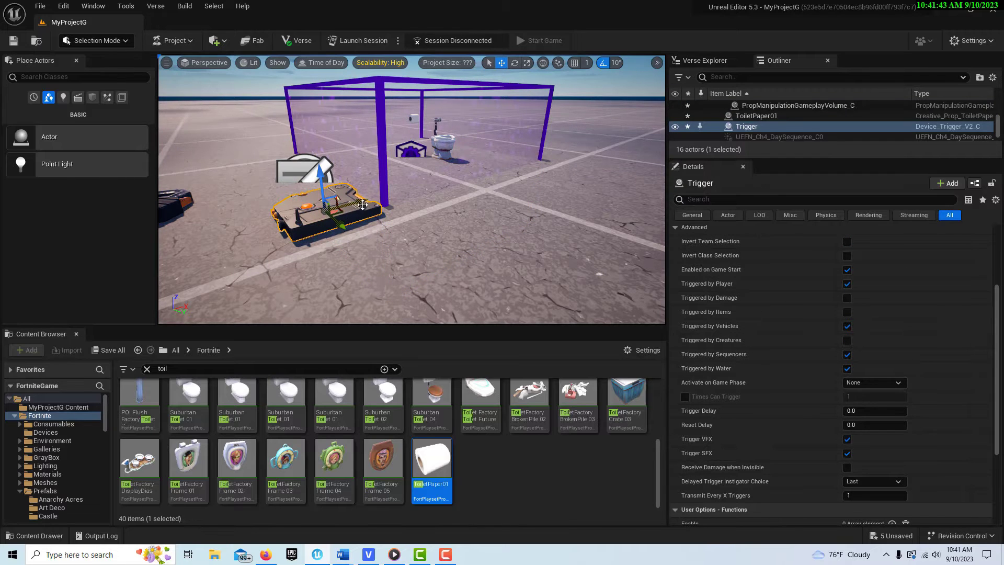
{"action": "left_click_drag", "start_coordinate": [363, 204], "coordinate": [268, 269]}
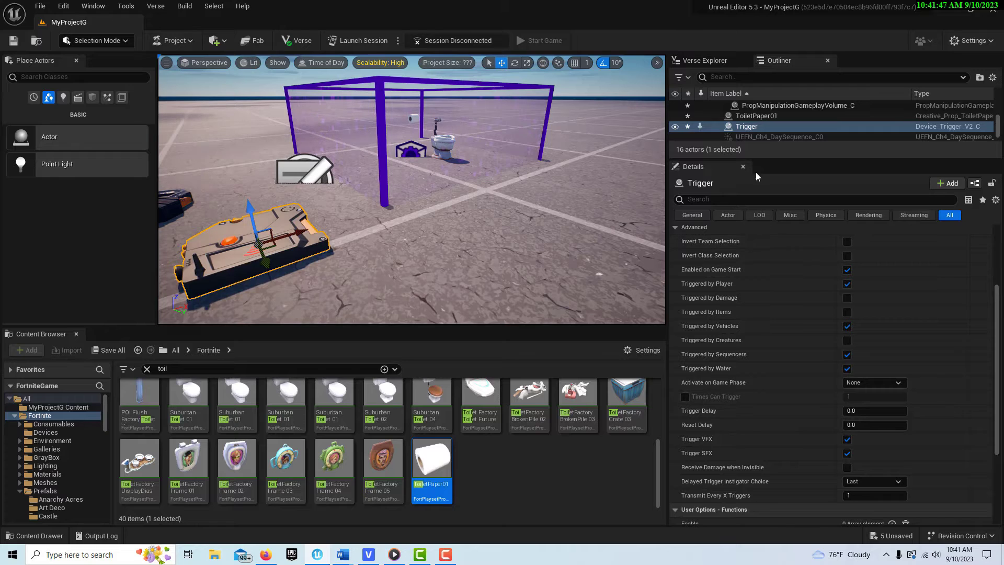
{"action": "scroll", "coordinate": [802, 132], "scroll_direction": "up", "scroll_amount": 2}
{"action": "scroll", "coordinate": [798, 134], "scroll_direction": "down", "scroll_amount": 2}
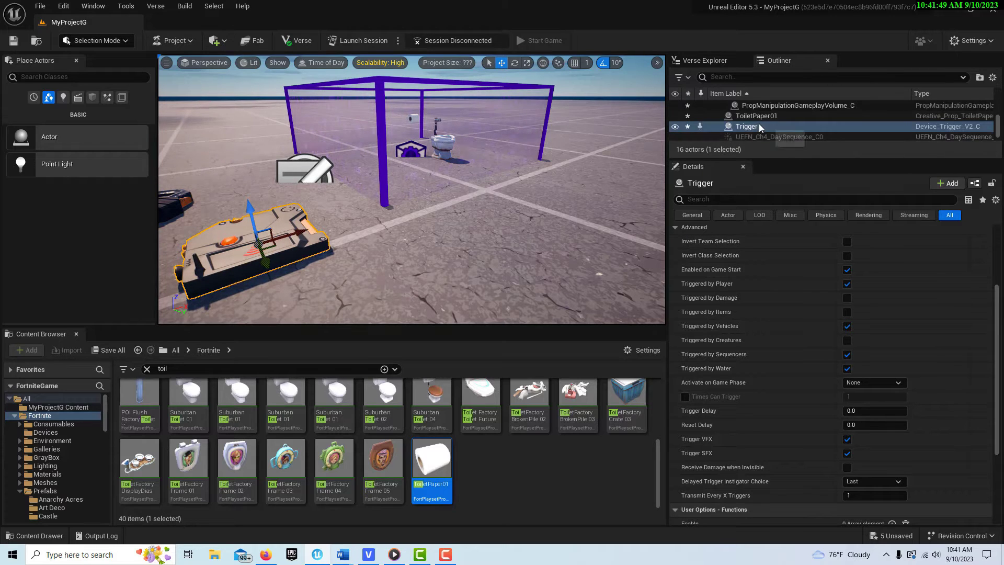
{"action": "scroll", "coordinate": [758, 119], "scroll_direction": "up", "scroll_amount": 2}
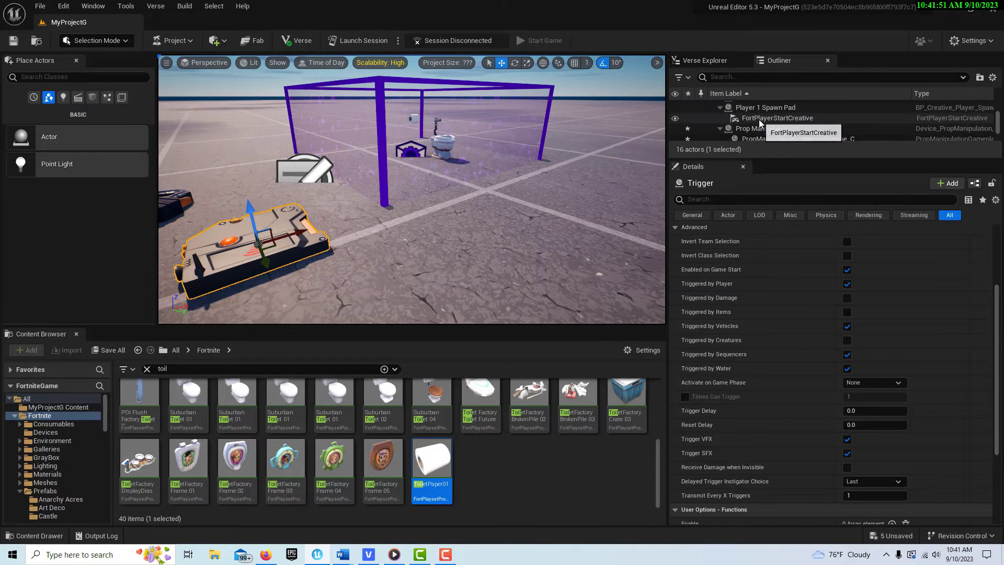
{"action": "scroll", "coordinate": [756, 134], "scroll_direction": "down", "scroll_amount": 2}
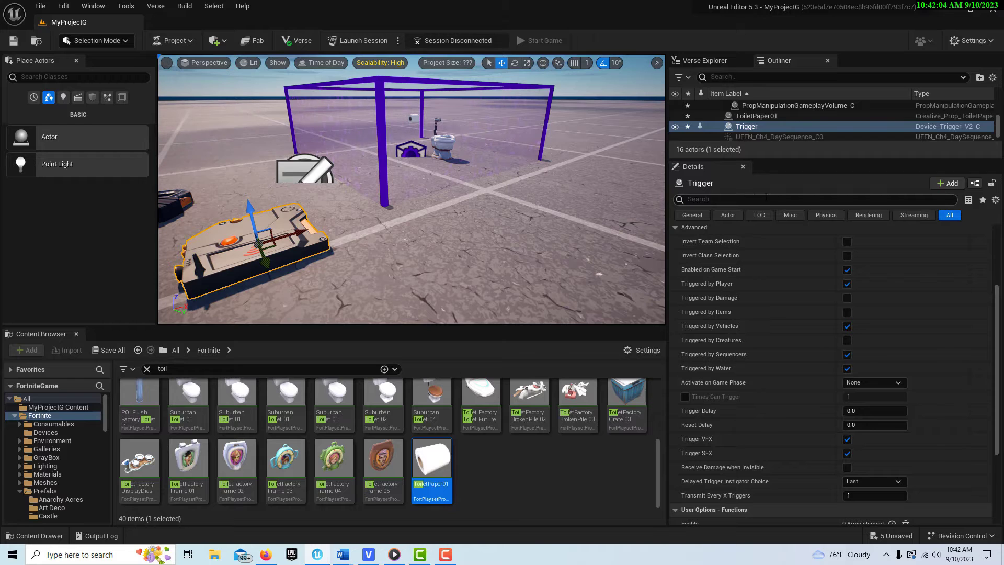
Step: Save the level and launch a Fortnite session
{"action": "left_click", "coordinate": [13, 42]}
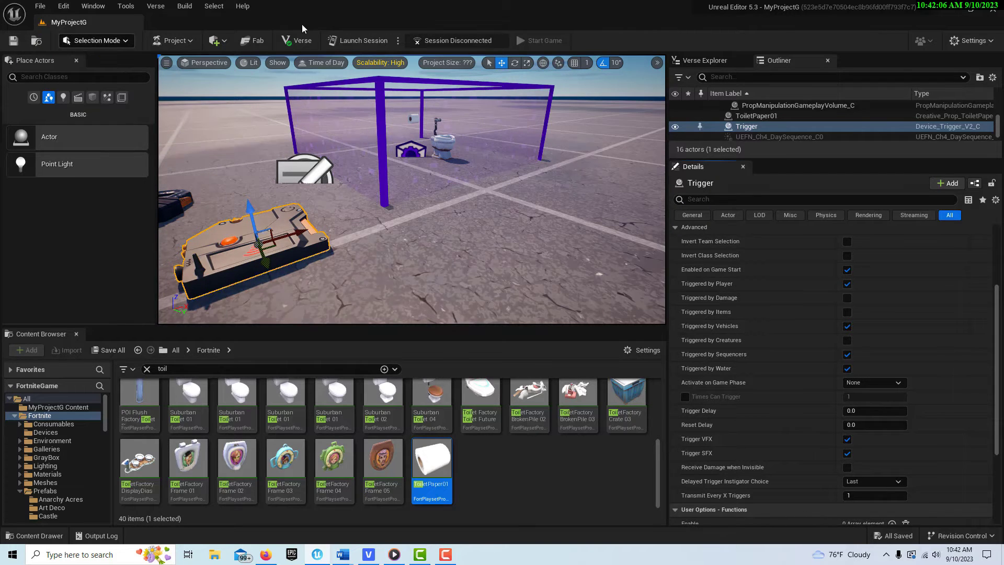
{"action": "left_click", "coordinate": [350, 42]}
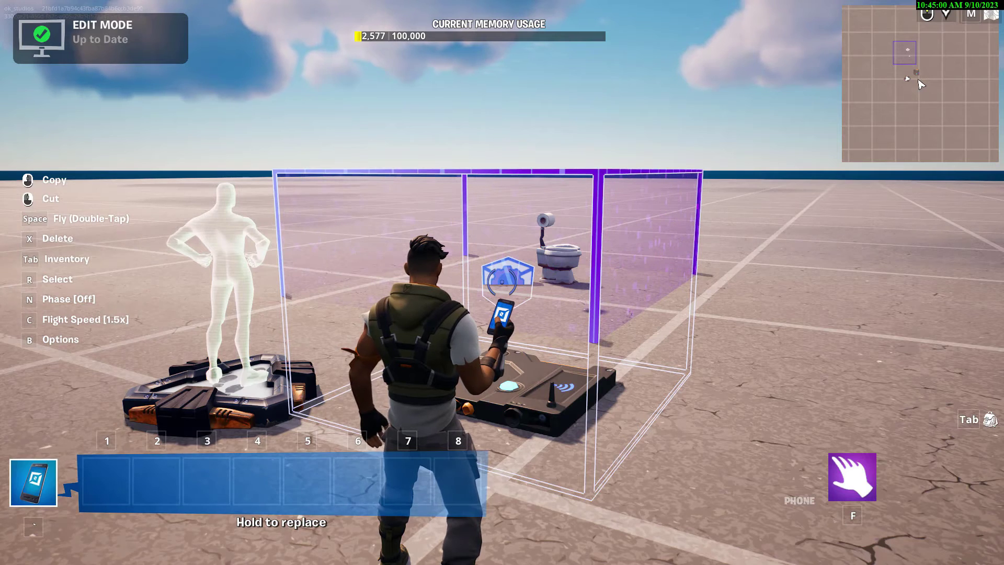
Step: Start the game and run the character onto the Trigger pad to hide the toilet
{"action": "key", "text": "Escape"}
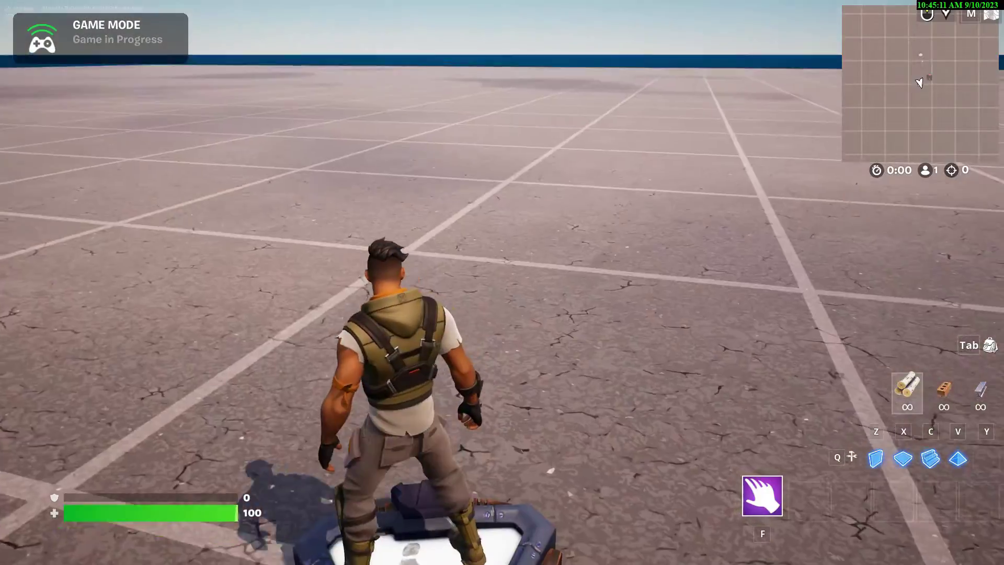
{"action": "key", "text": "w"}
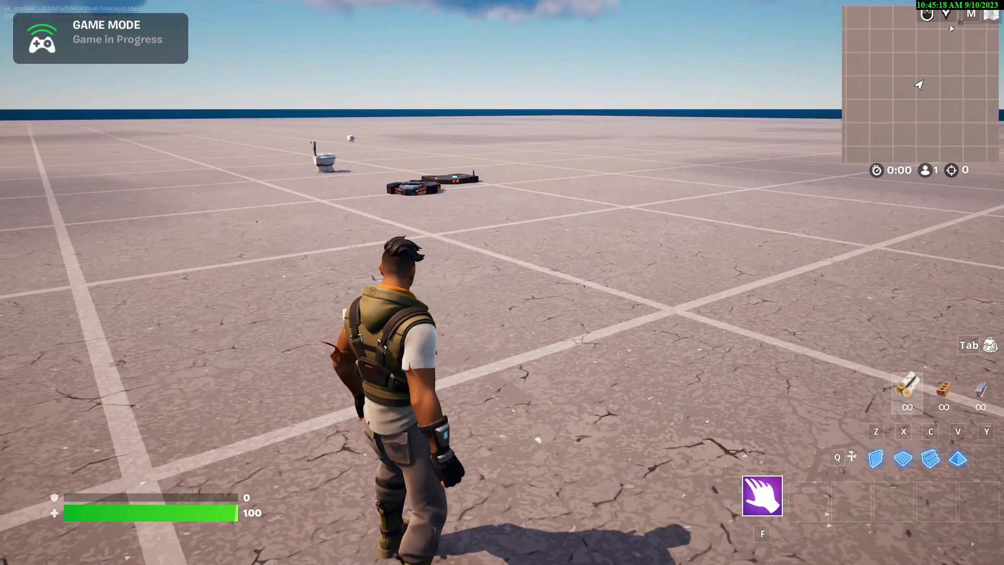
{"action": "key", "text": "w"}
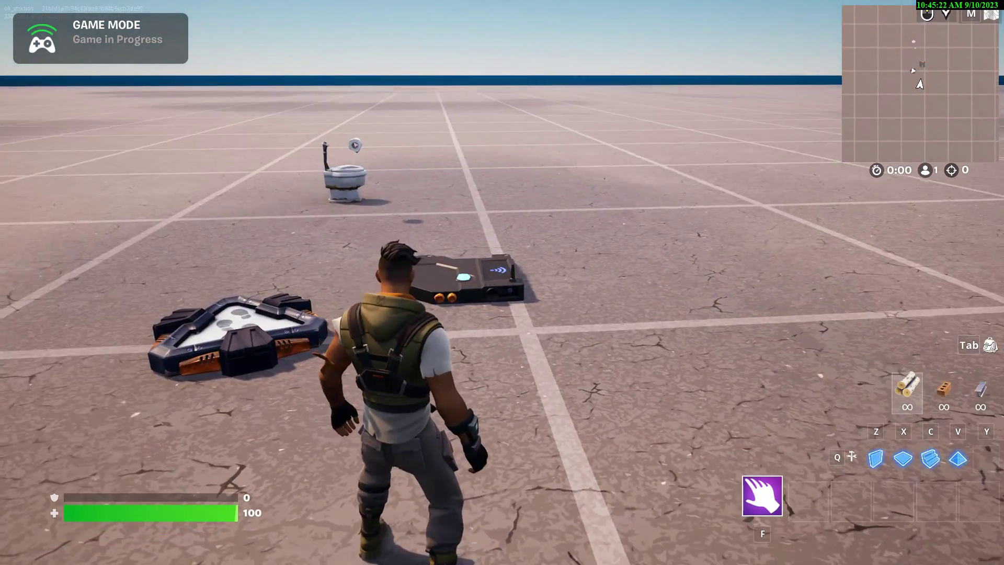
{"action": "key", "text": "w"}
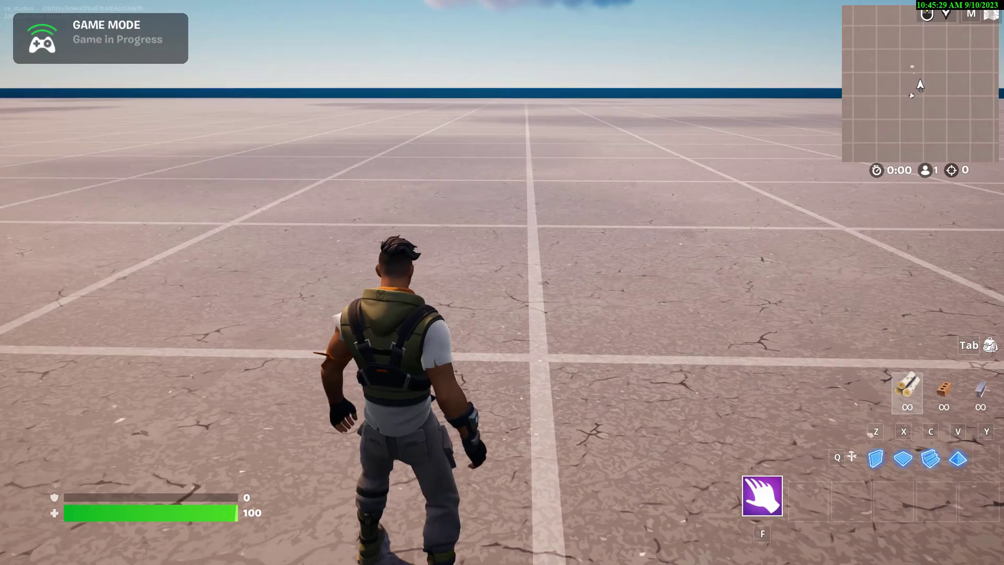
Step: End the test game and return from edit mode to the UEFN editor
{"action": "key", "text": "Escape"}
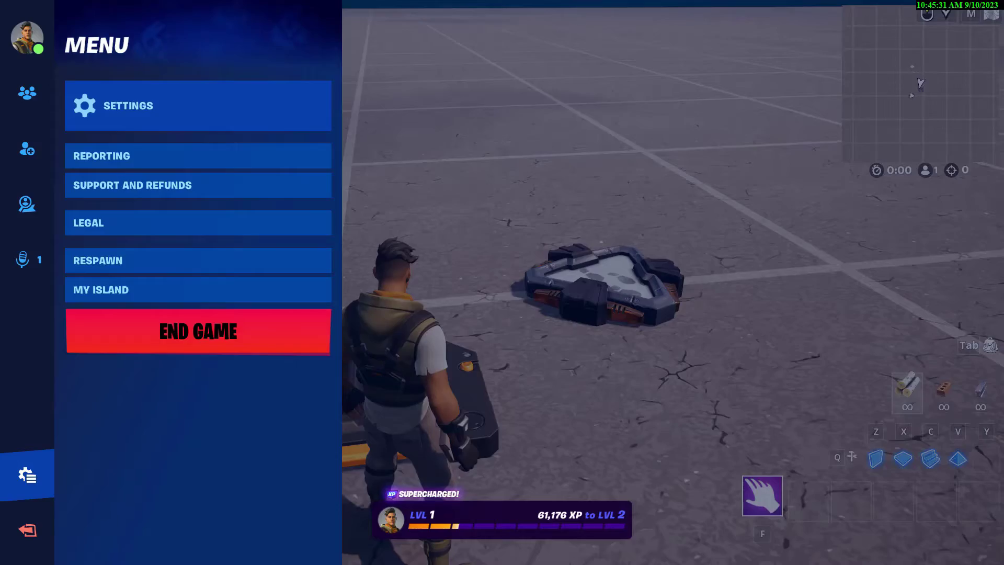
{"action": "left_click", "coordinate": [215, 324]}
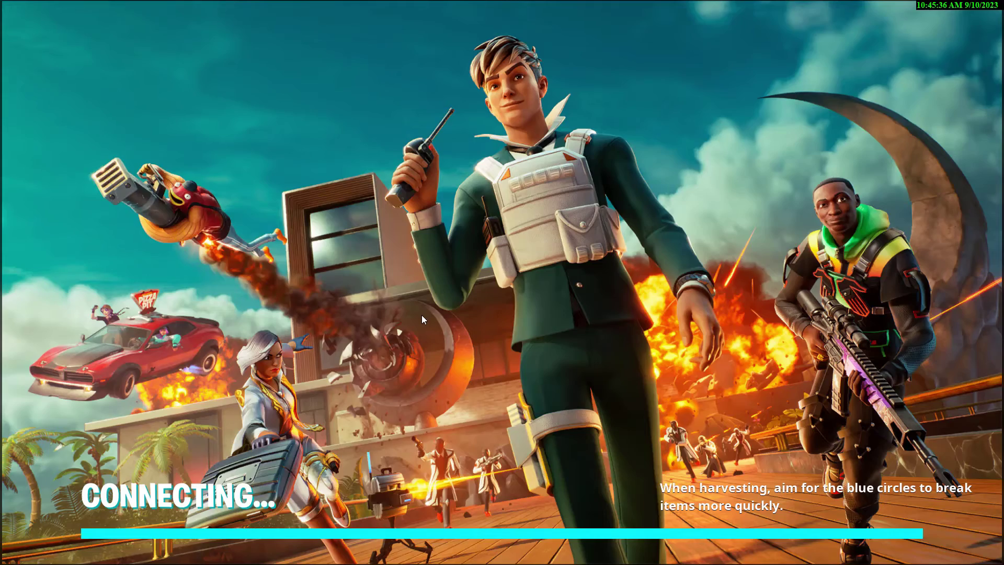
{"action": "key", "text": "grave"}
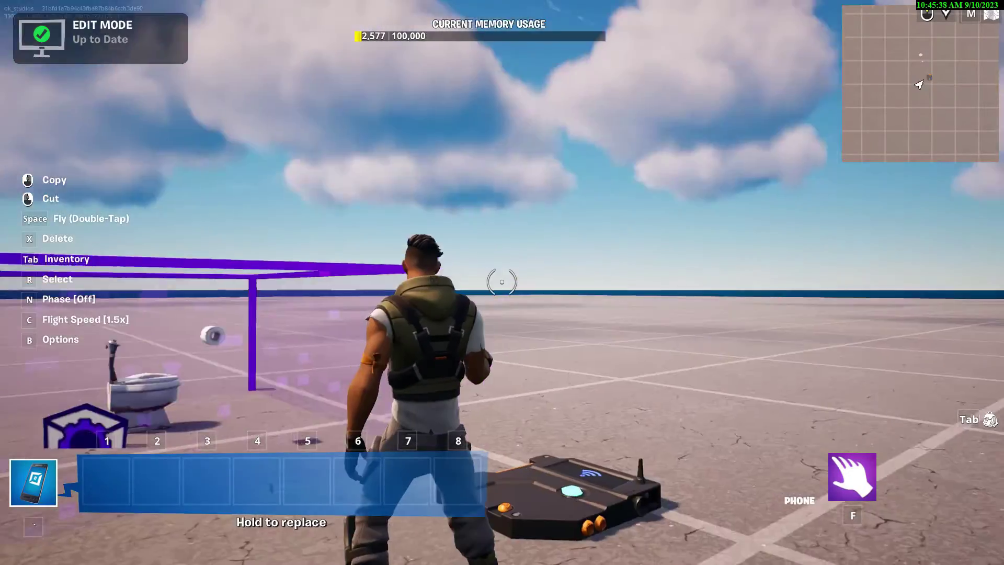
{"action": "key", "text": "Escape"}
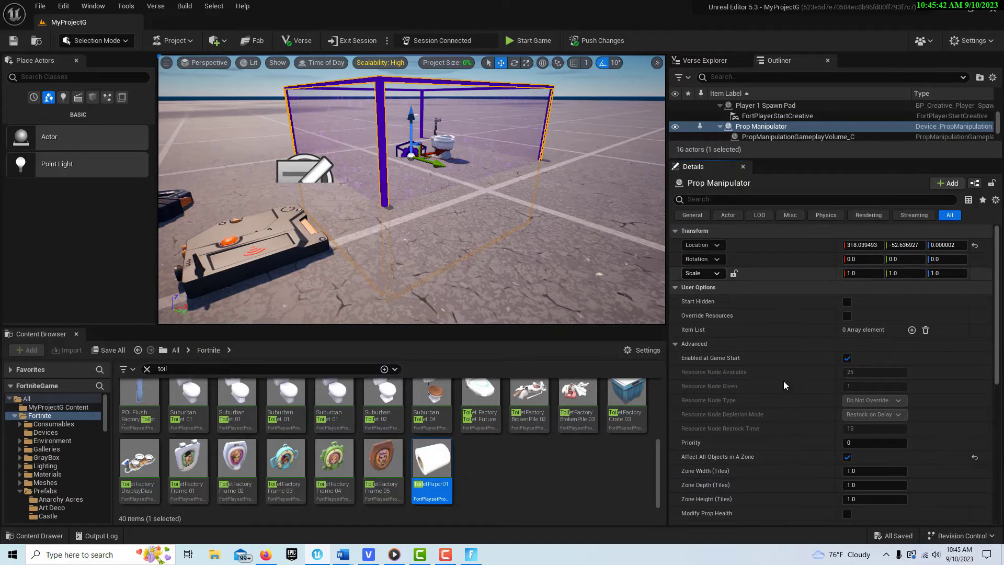
Step: Reselect the prop manipulator and remove the trigger entry from Hide Props
{"action": "left_click", "coordinate": [376, 167]}
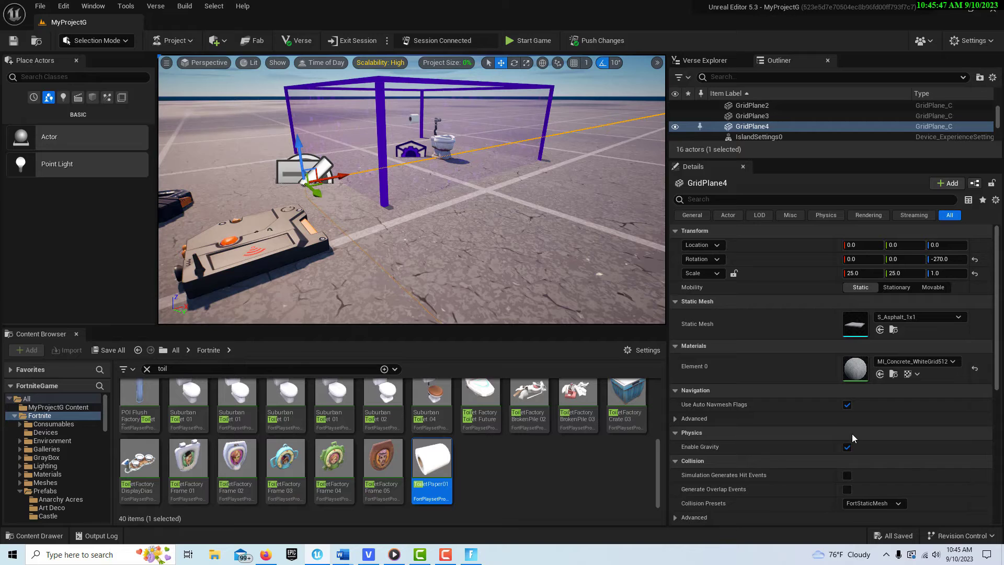
{"action": "scroll", "coordinate": [850, 433], "scroll_direction": "down", "scroll_amount": 3}
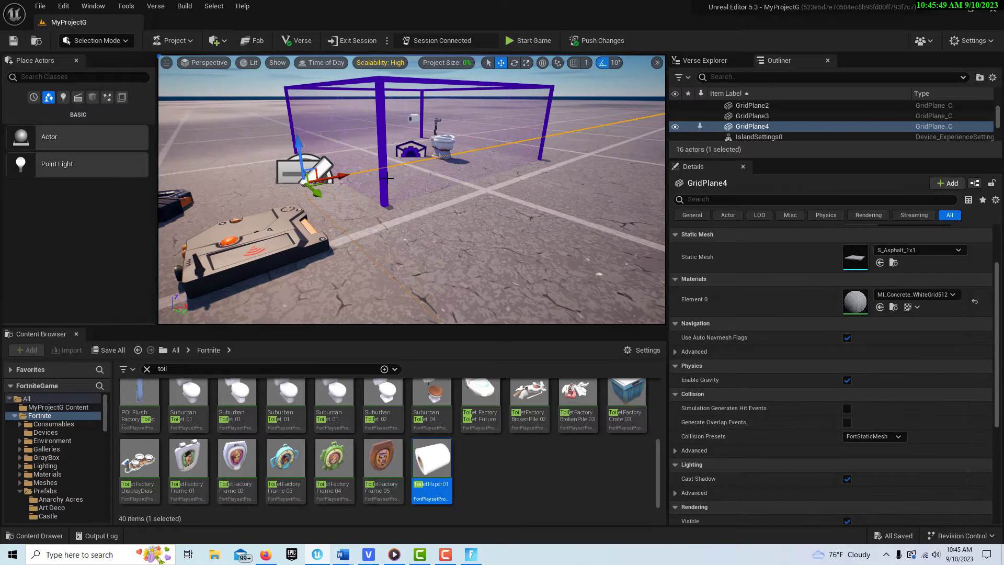
{"action": "left_click", "coordinate": [380, 101]}
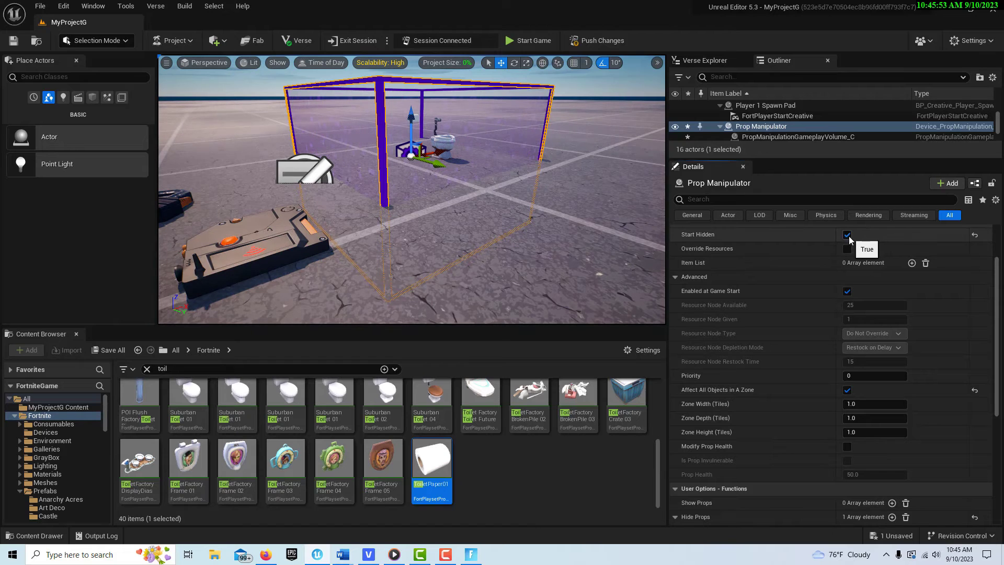
{"action": "scroll", "coordinate": [912, 352], "scroll_direction": "down", "scroll_amount": 5}
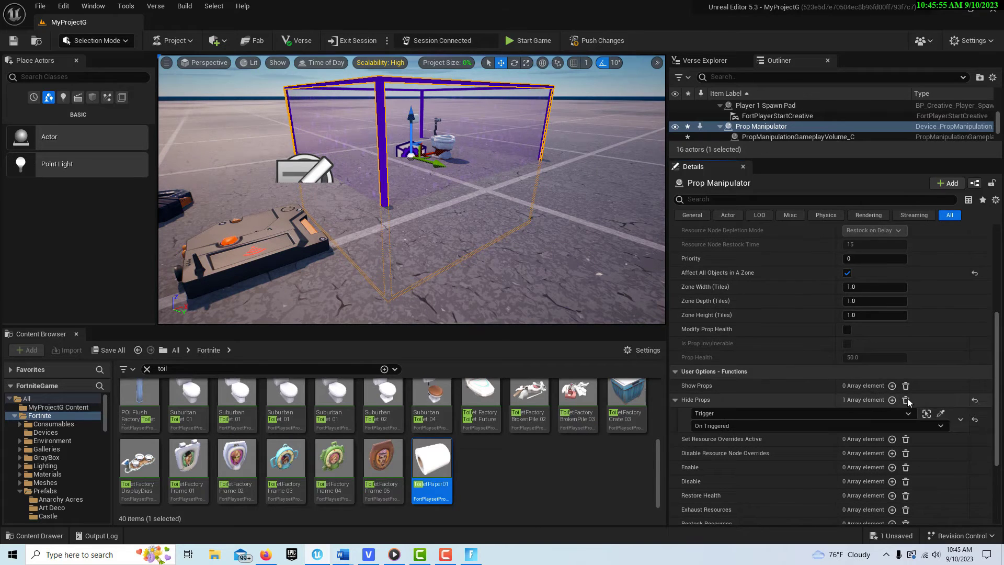
{"action": "left_click", "coordinate": [906, 402]}
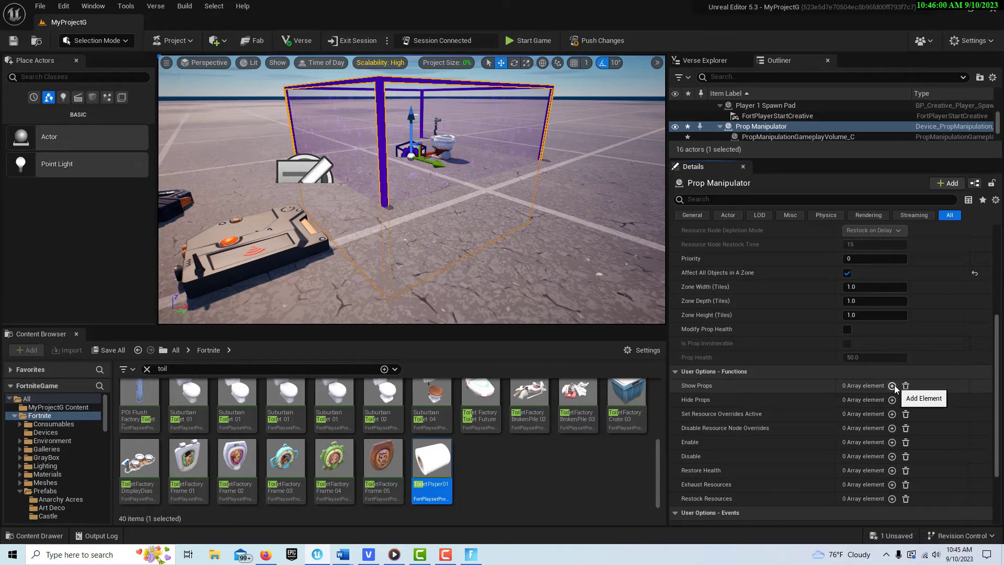
Step: Add a Show Props entry bound to the Trigger's On Triggered event
{"action": "left_click", "coordinate": [893, 386]}
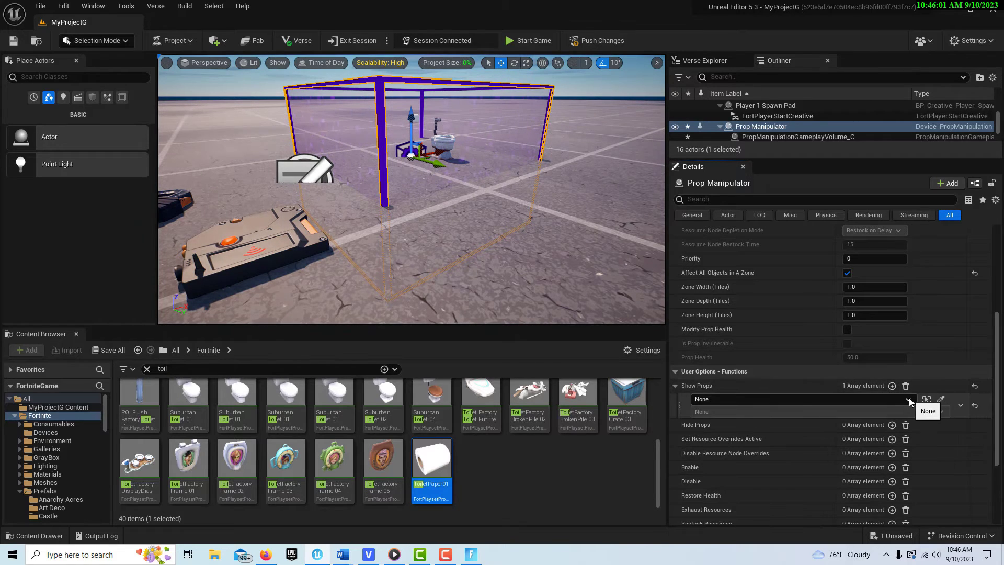
{"action": "left_click", "coordinate": [910, 400]}
{"action": "scroll", "coordinate": [749, 356], "scroll_direction": "down", "scroll_amount": 1}
{"action": "left_click", "coordinate": [750, 361]}
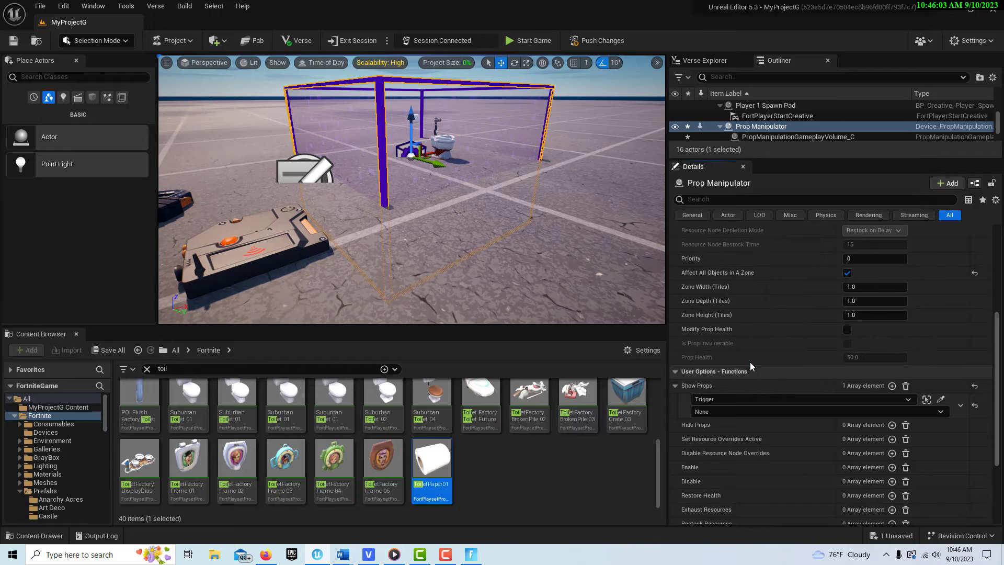
{"action": "left_click", "coordinate": [930, 411]}
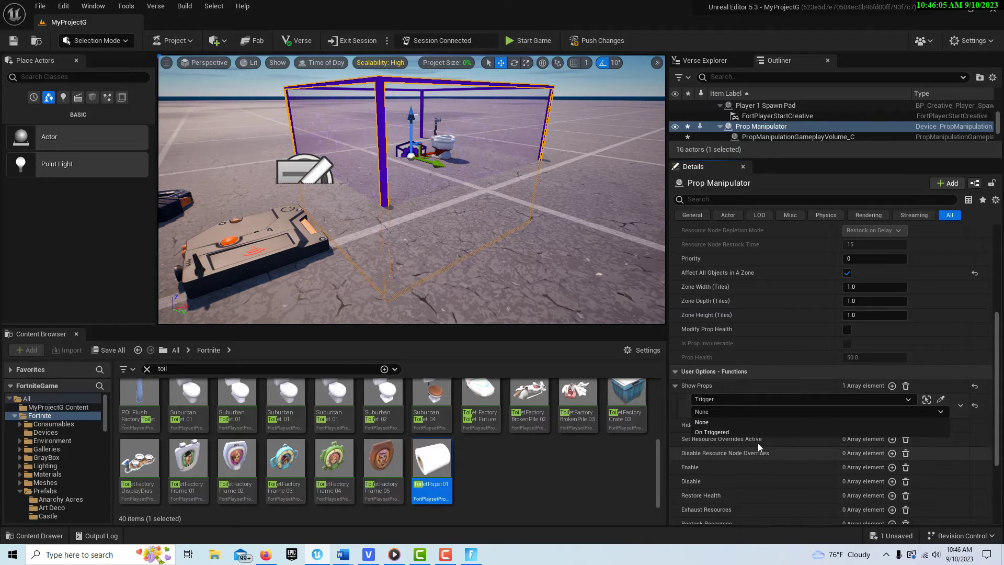
{"action": "left_click", "coordinate": [744, 432]}
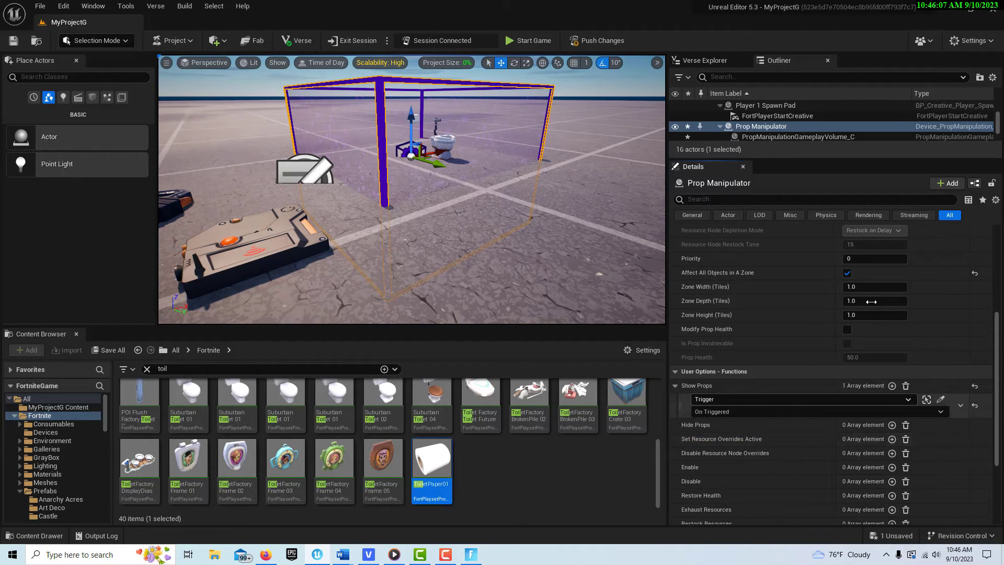
{"action": "scroll", "coordinate": [799, 357], "scroll_direction": "up", "scroll_amount": 6}
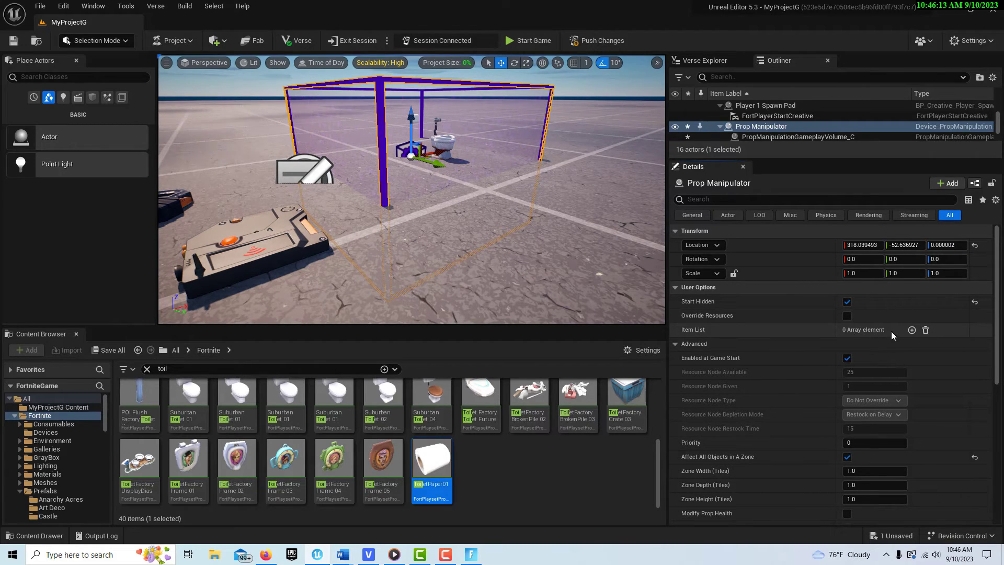
{"action": "scroll", "coordinate": [889, 336], "scroll_direction": "down", "scroll_amount": 2}
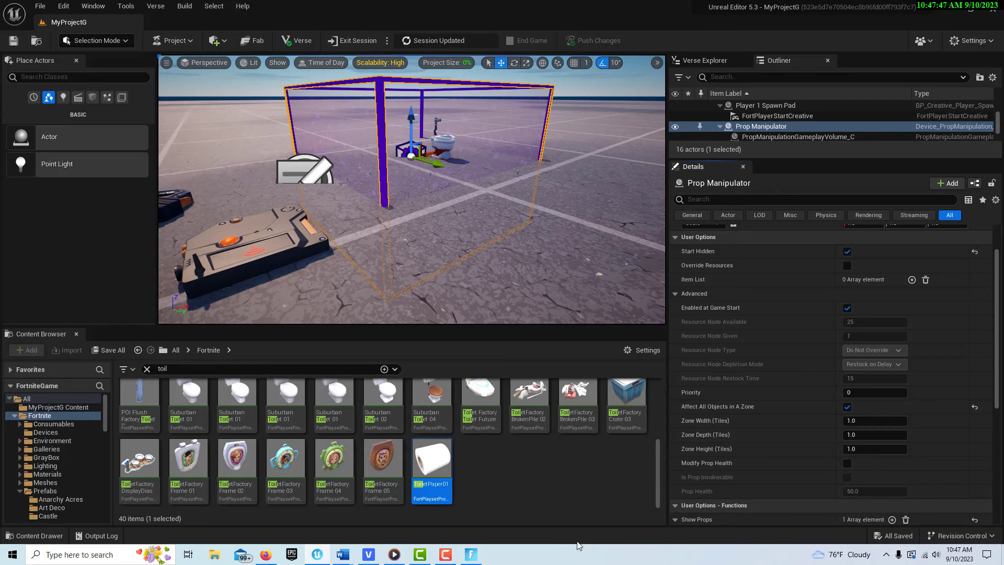
Step: Switch over to the Fortnite game window after the session update
{"action": "left_click", "coordinate": [471, 555]}
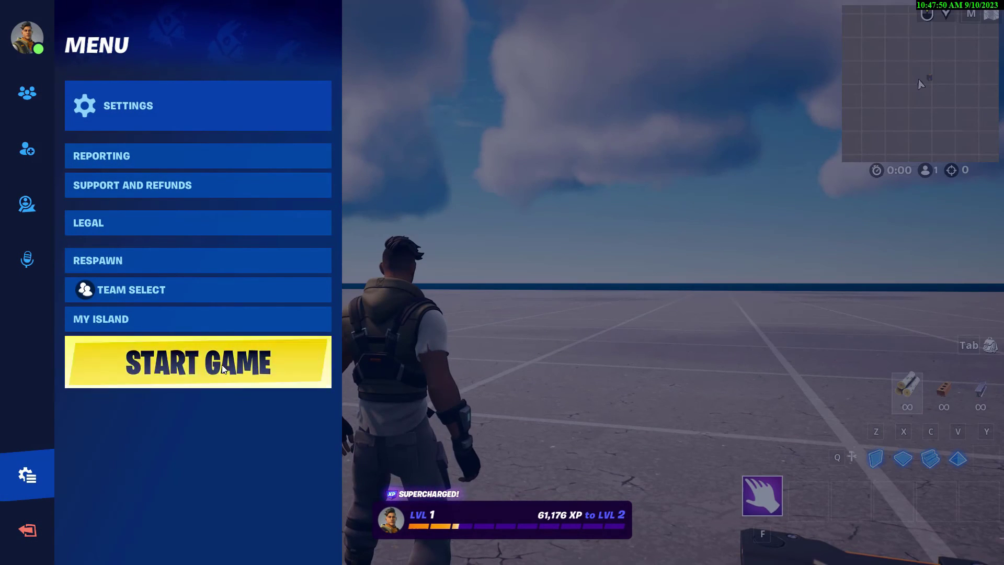
Step: Start the test game and run onto the teleporter pad to see the toilet and paper roll
{"action": "left_click", "coordinate": [222, 366]}
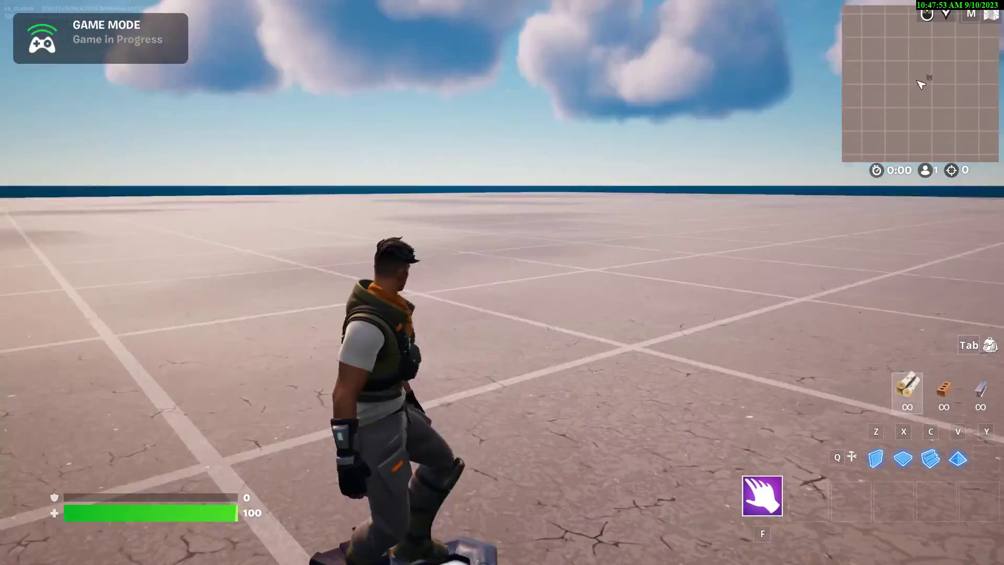
{"action": "key", "text": "w"}
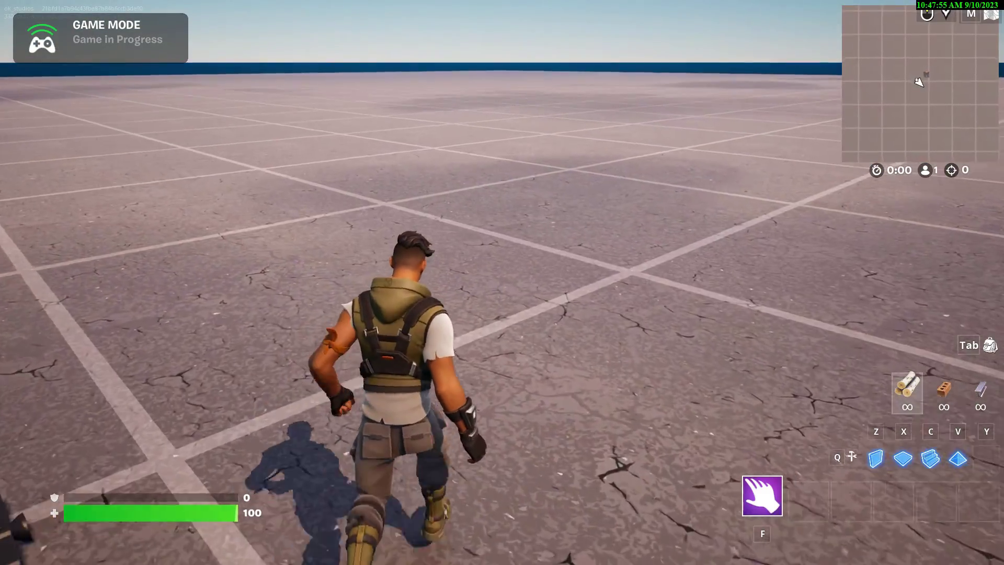
{"action": "key", "text": "w"}
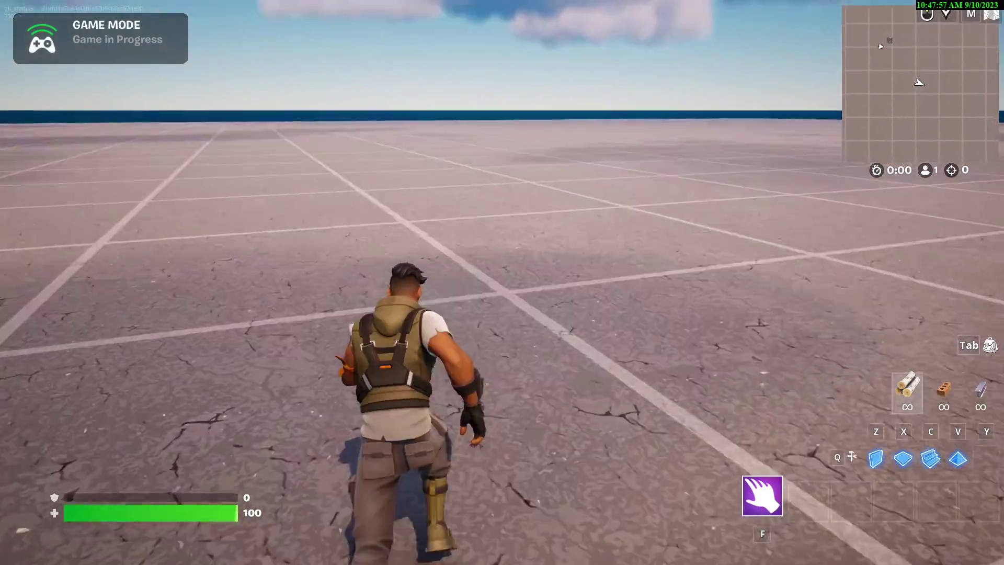
{"action": "key", "text": "w"}
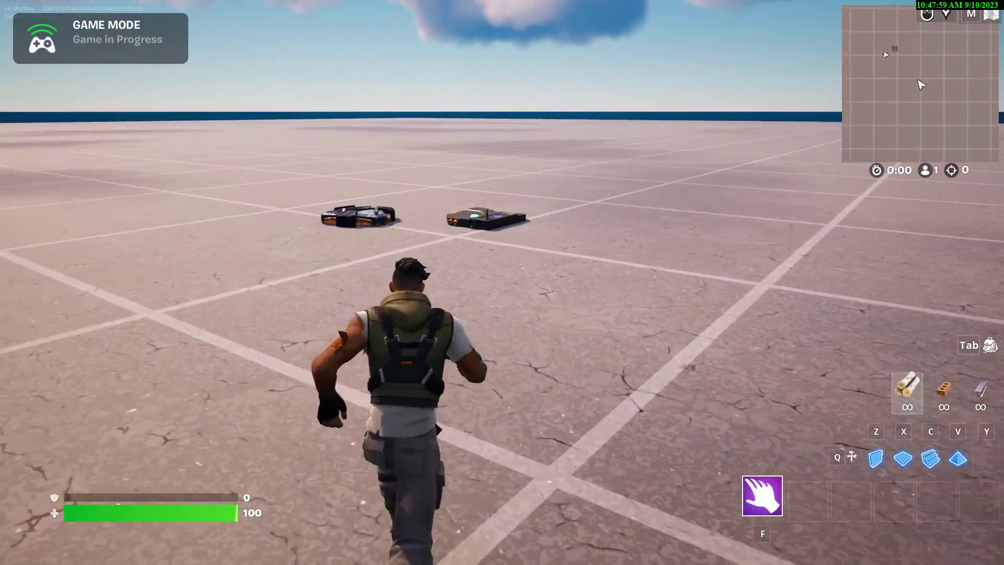
{"action": "key", "text": "w"}
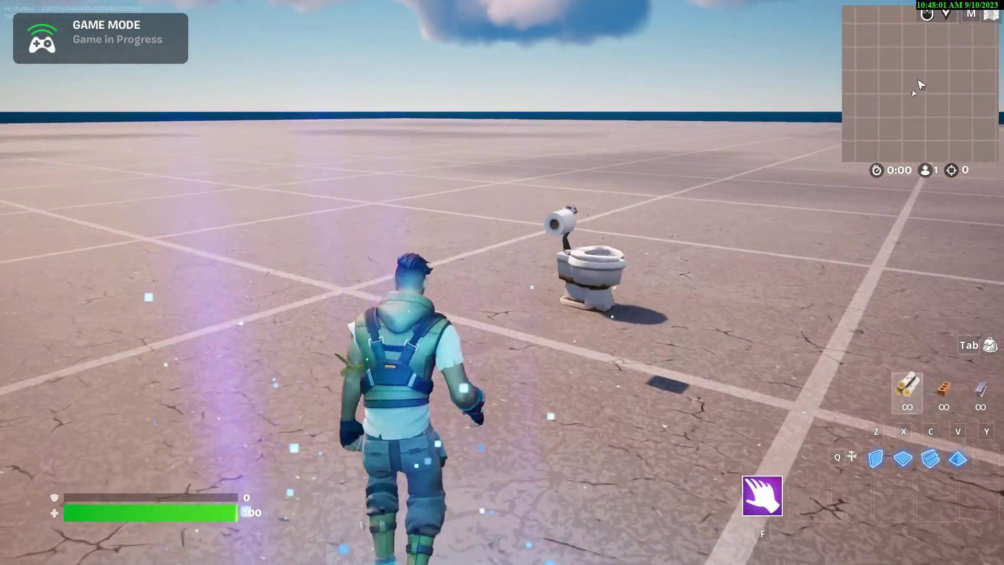
{"action": "key", "text": "w"}
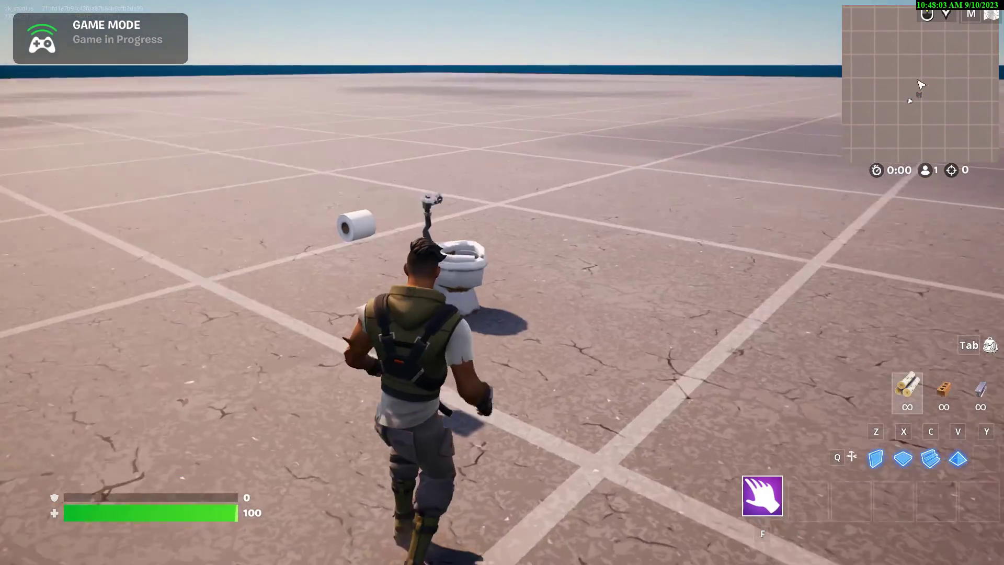
{"action": "key", "text": "s"}
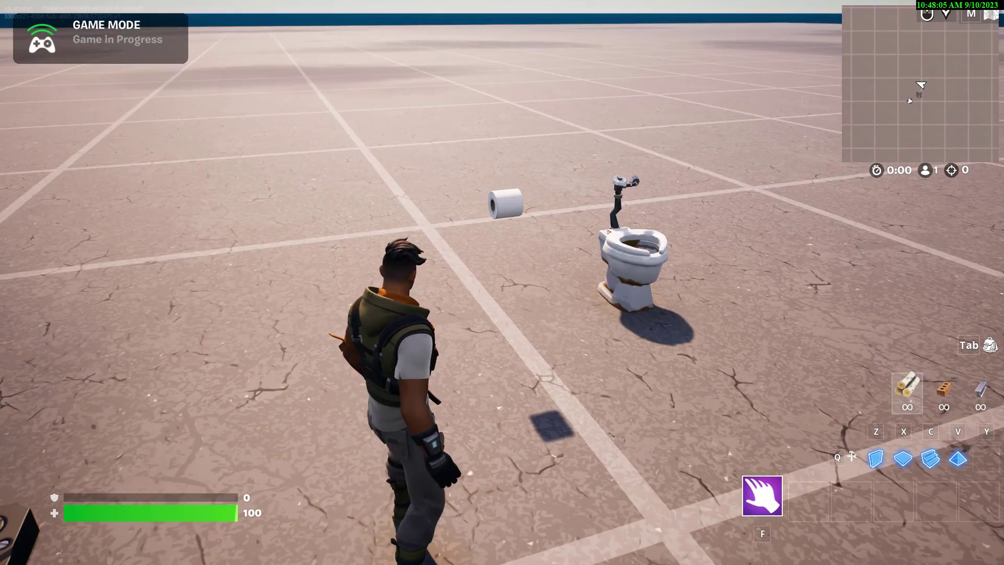